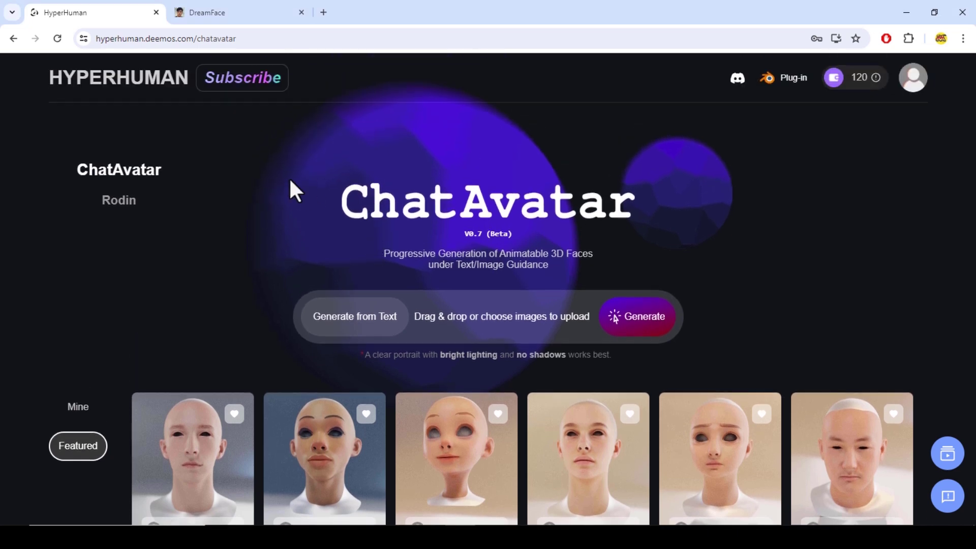
pyautogui.scroll(-1, 831, 187)
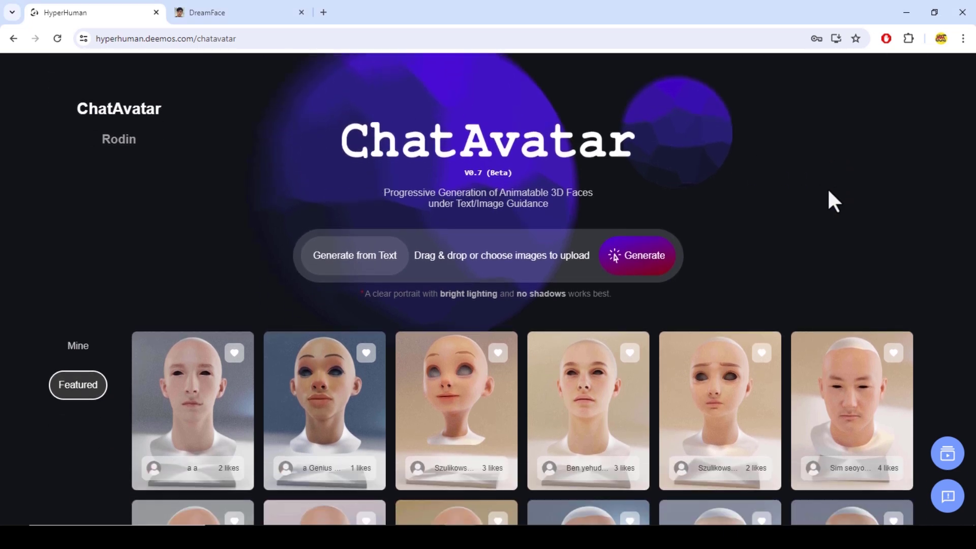
pyautogui.scroll(-1, 828, 192)
pyautogui.scroll(-1, 827, 192)
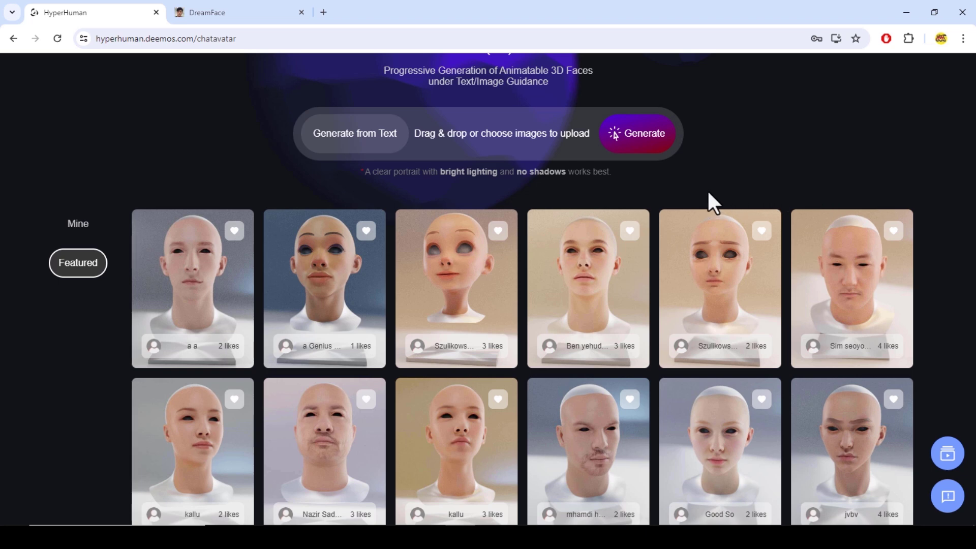
pyautogui.scroll(-1, 175, 212)
pyautogui.scroll(-1, 175, 216)
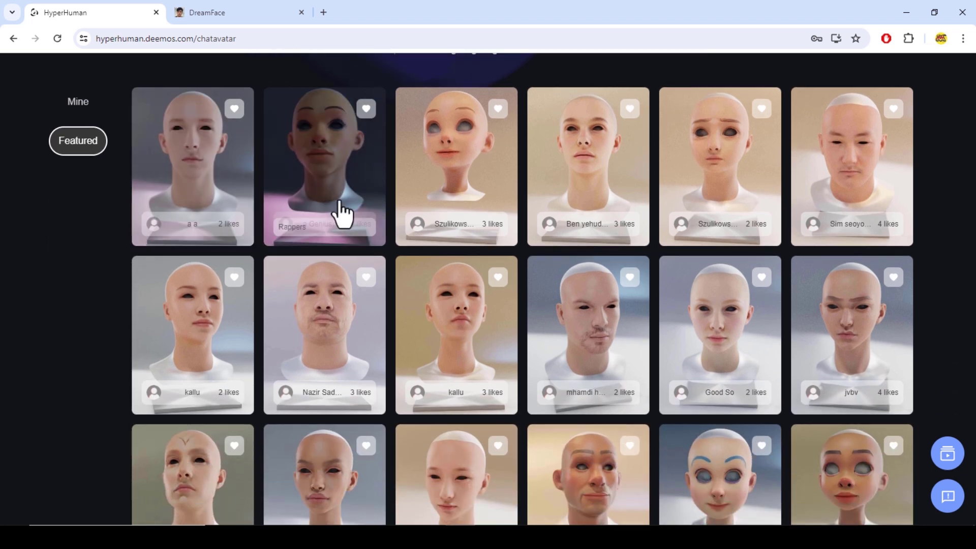
pyautogui.scroll(-1, 937, 199)
pyautogui.scroll(-3, 937, 199)
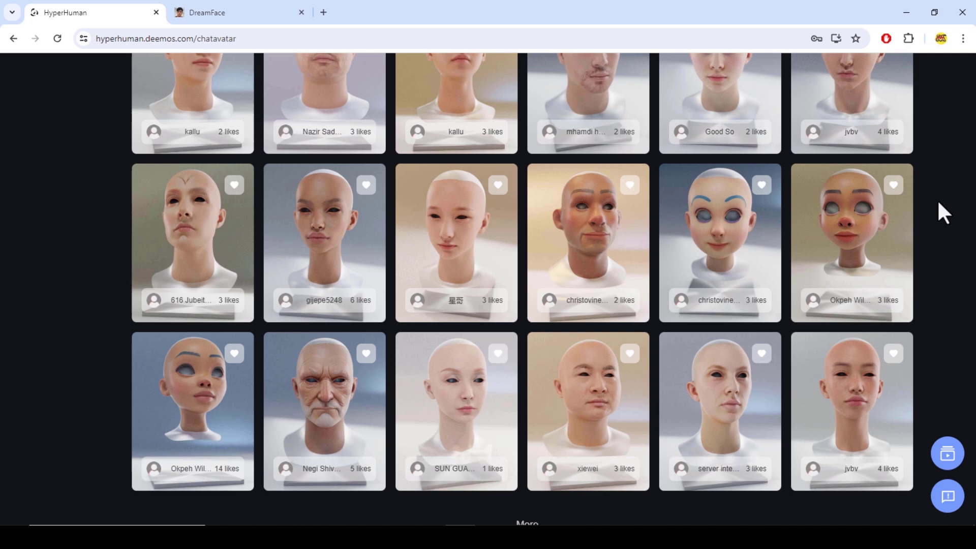
pyautogui.scroll(-1, 937, 199)
pyautogui.scroll(-2, 943, 213)
pyautogui.scroll(3, 943, 213)
pyautogui.scroll(3, 943, 213)
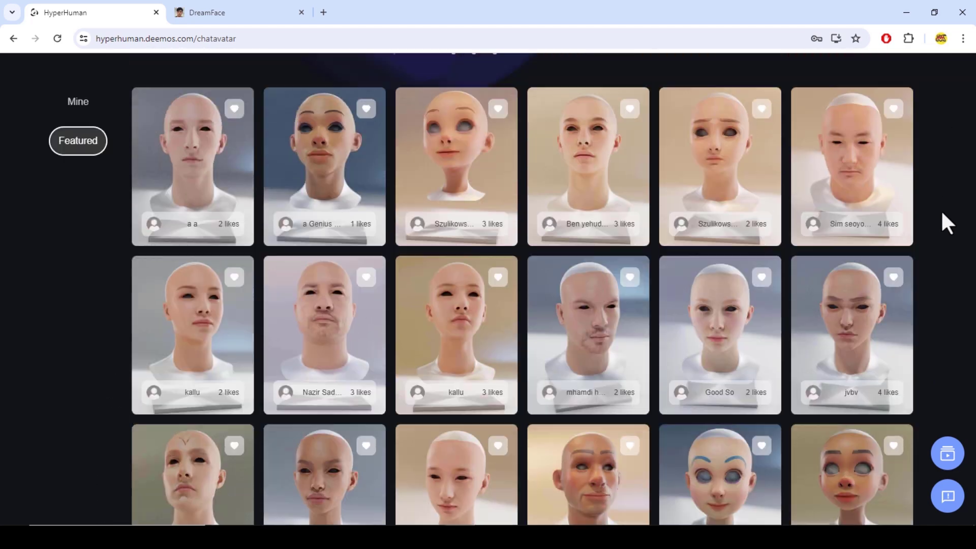
pyautogui.scroll(2, 943, 213)
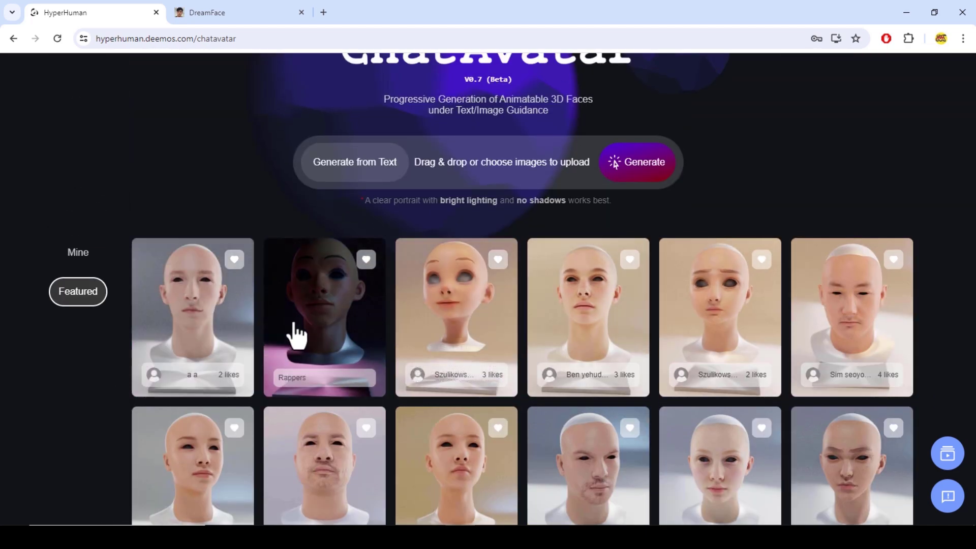
pyautogui.moveTo(193, 334)
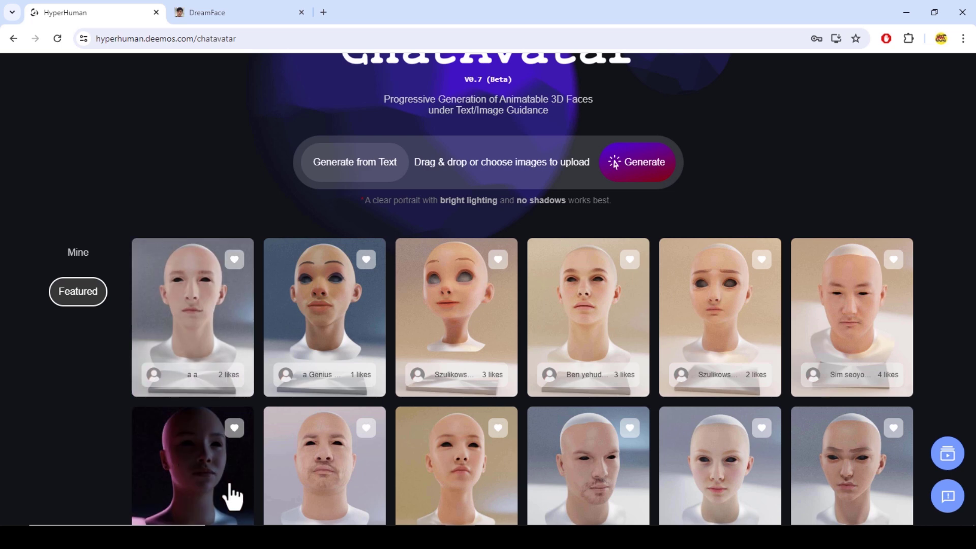
# Step: Open a featured avatar's details in the ChatAvatar gallery
pyautogui.click(371, 426)
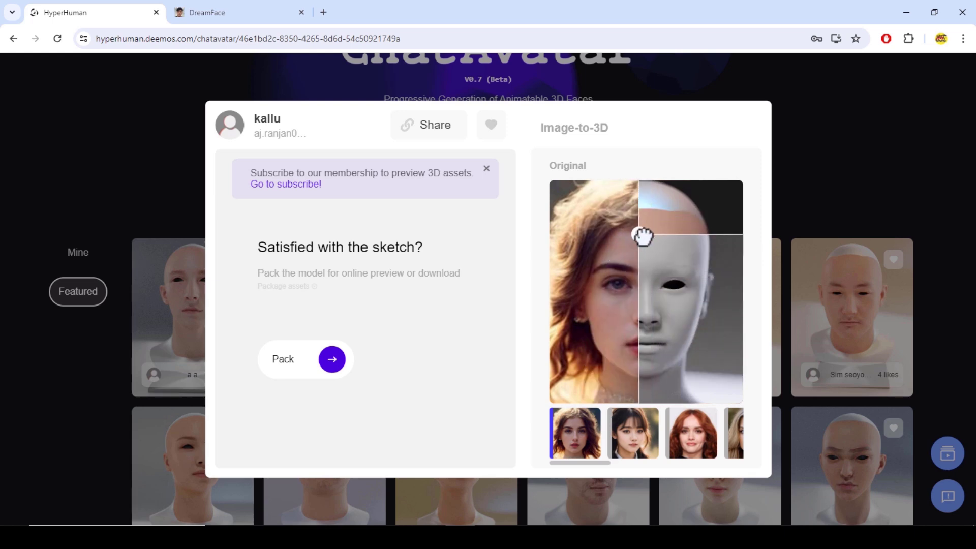
# Step: Switch to the DreamFace project page tab
pyautogui.click(226, 13)
pyautogui.scroll(-1, 508, 307)
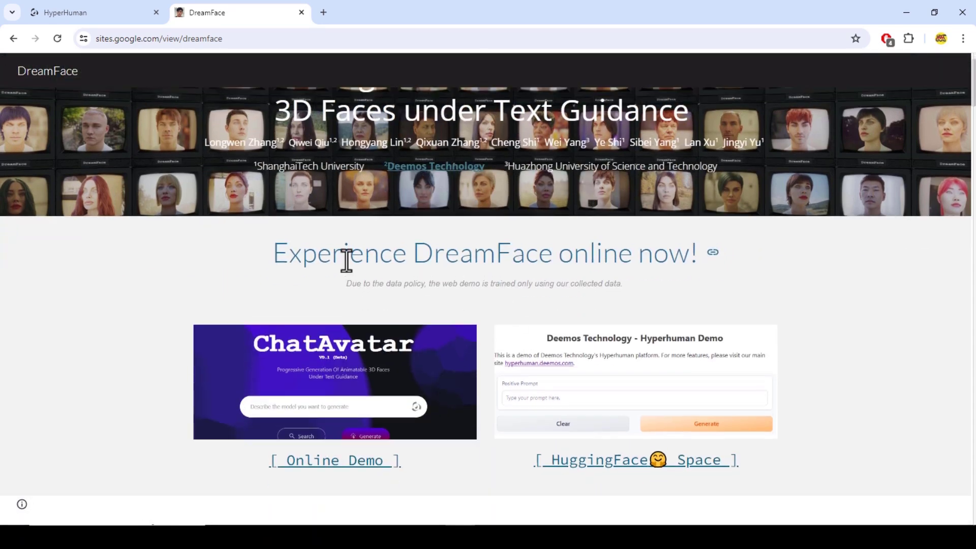
pyautogui.scroll(1, 324, 261)
pyautogui.scroll(-2, 362, 287)
pyautogui.scroll(-2, 363, 287)
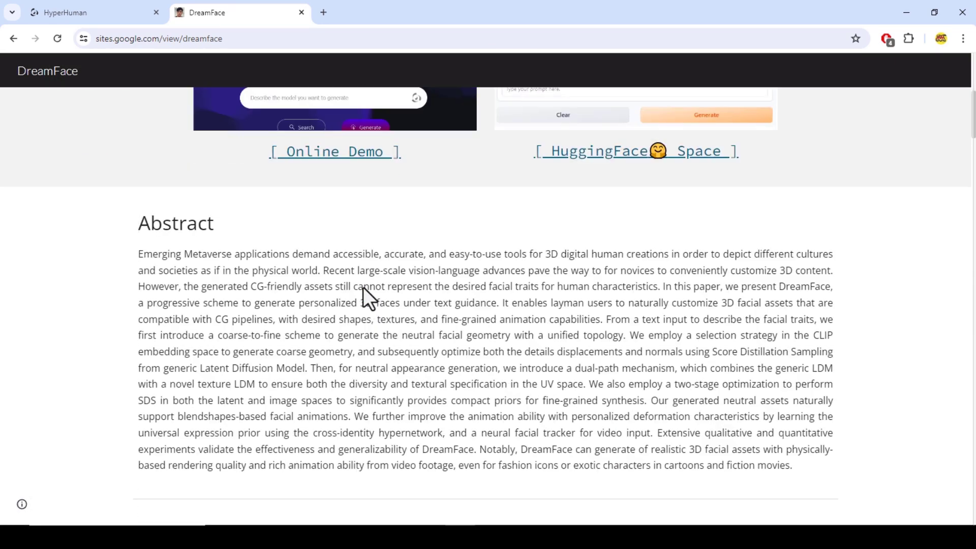
pyautogui.scroll(-1, 363, 287)
pyautogui.scroll(-3, 363, 287)
pyautogui.scroll(-1, 363, 287)
pyautogui.scroll(-2, 362, 288)
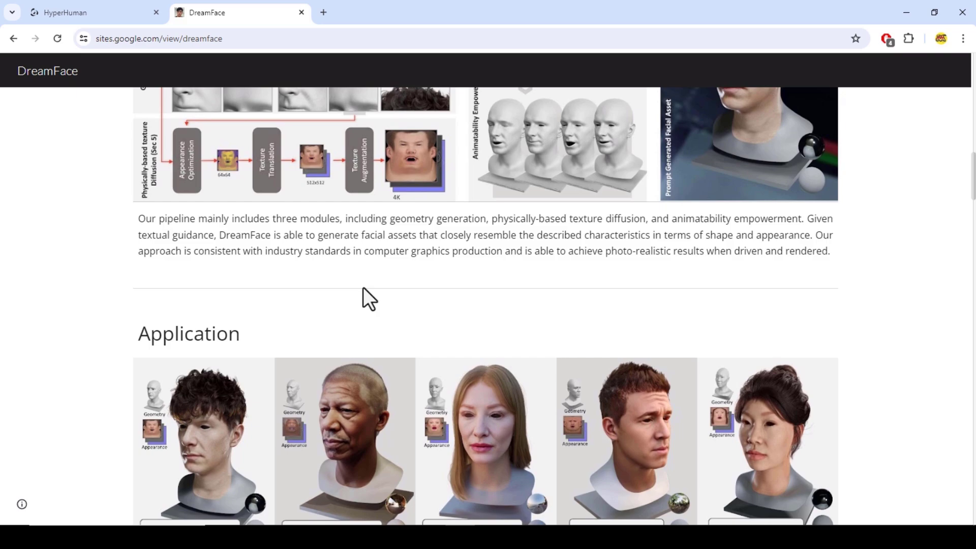
pyautogui.scroll(-3, 363, 287)
pyautogui.scroll(1, 363, 287)
pyautogui.scroll(-5, 363, 286)
pyautogui.scroll(-5, 363, 286)
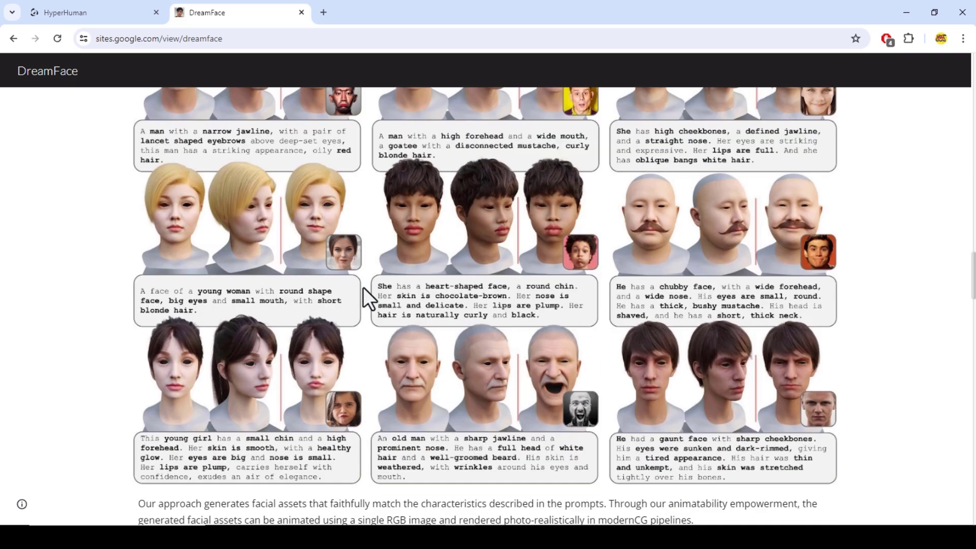
pyautogui.scroll(-5, 363, 286)
pyautogui.scroll(-5, 363, 287)
pyautogui.scroll(5, 363, 288)
pyautogui.scroll(5, 362, 288)
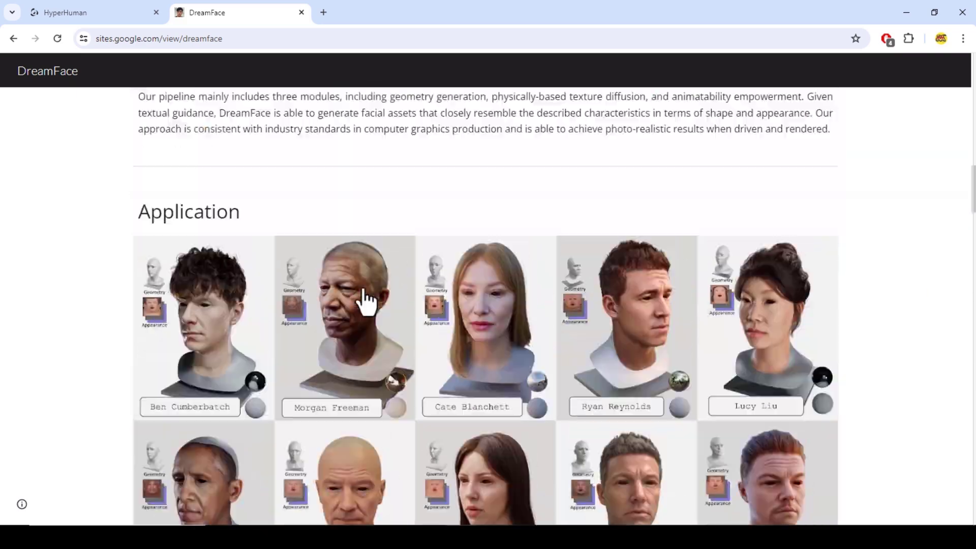
pyautogui.scroll(5, 364, 288)
pyautogui.scroll(4, 363, 283)
# Step: Back on ChatAvatar, start a text-based avatar chat for Scarlett Johansson
pyautogui.click(90, 13)
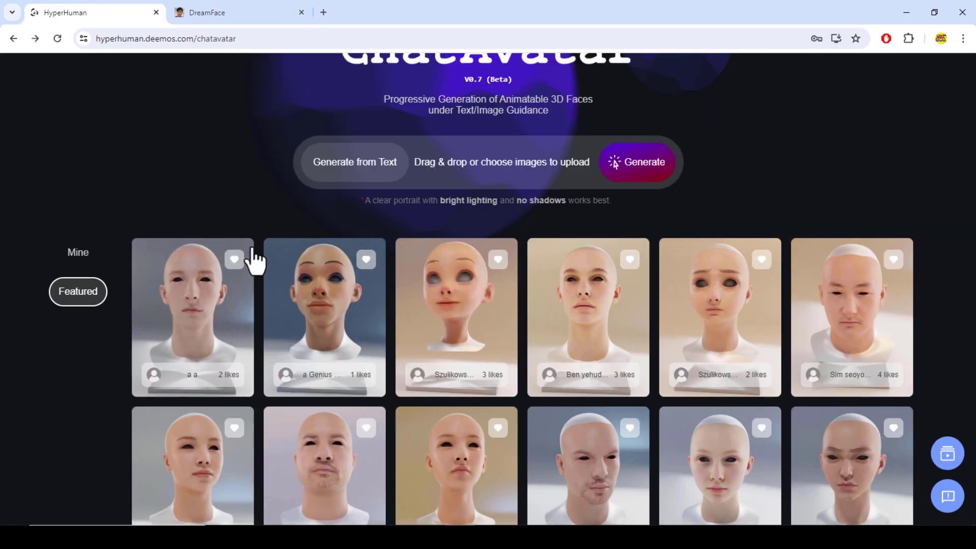
pyautogui.scroll(2, 254, 259)
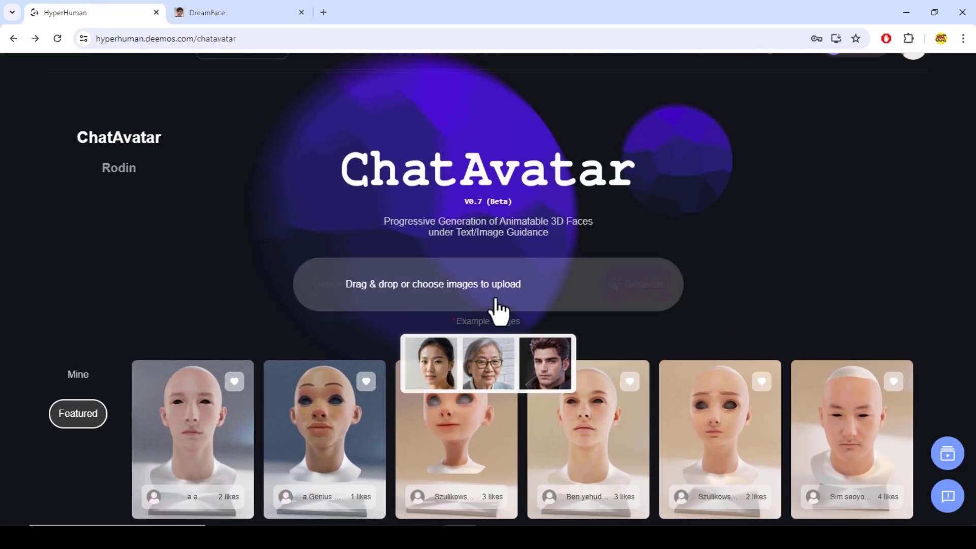
pyautogui.click(348, 303)
pyautogui.write('Scarlett Johansson')
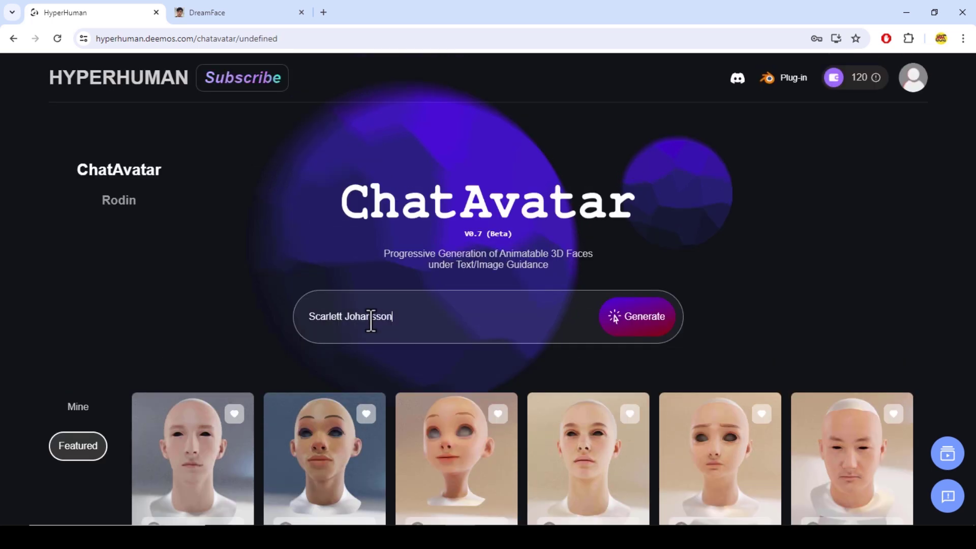
pyautogui.click(616, 314)
pyautogui.write('35 years old')
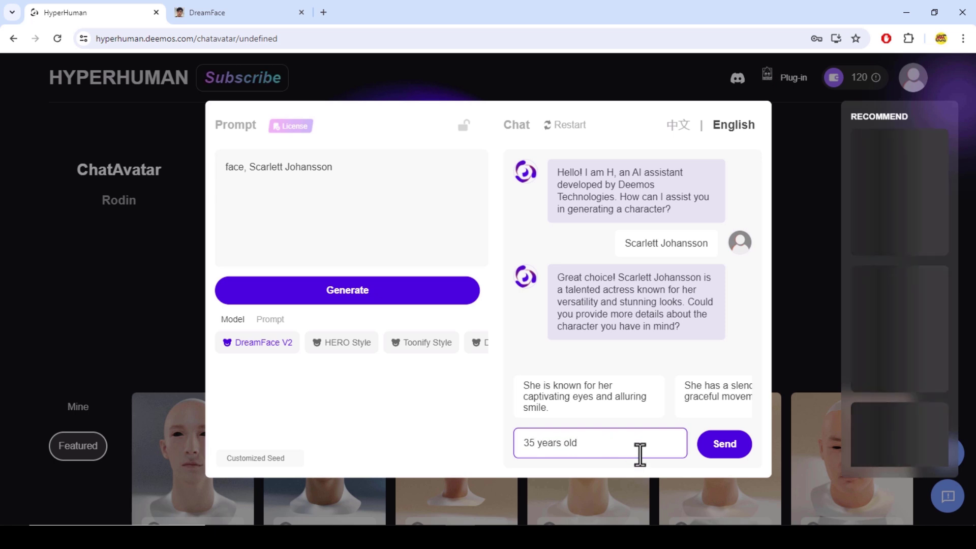
# Step: Add age 35, confident aura, sharp jawline, blue eyes and slender nose; keep DreamFace V2
pyautogui.click(712, 437)
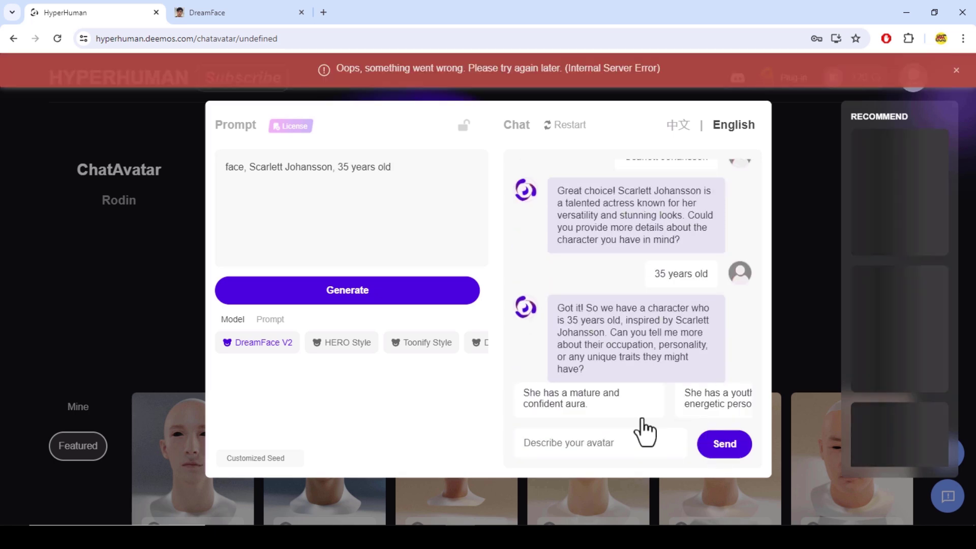
pyautogui.click(615, 408)
pyautogui.click(722, 449)
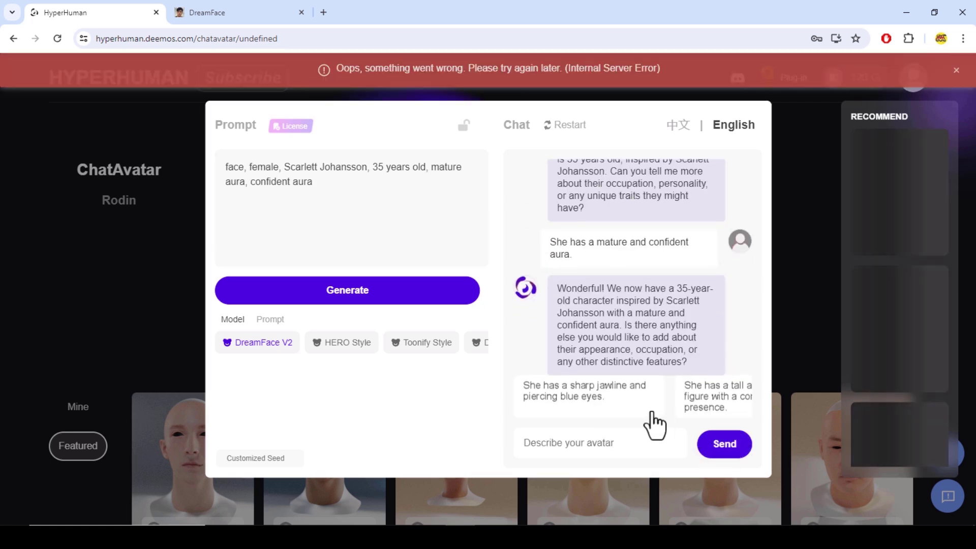
pyautogui.click(615, 405)
pyautogui.click(719, 433)
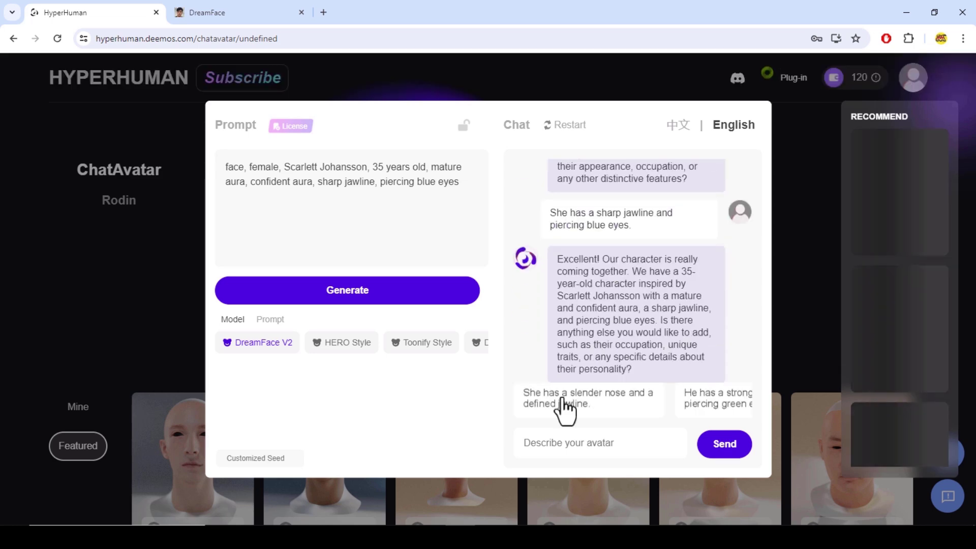
pyautogui.click(619, 411)
pyautogui.click(724, 450)
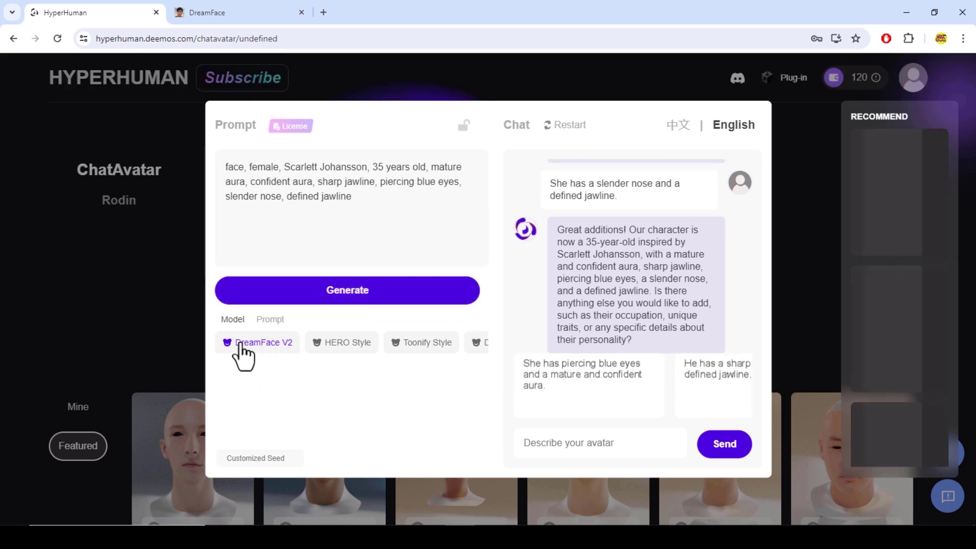
pyautogui.click(335, 343)
pyautogui.moveTo(422, 343)
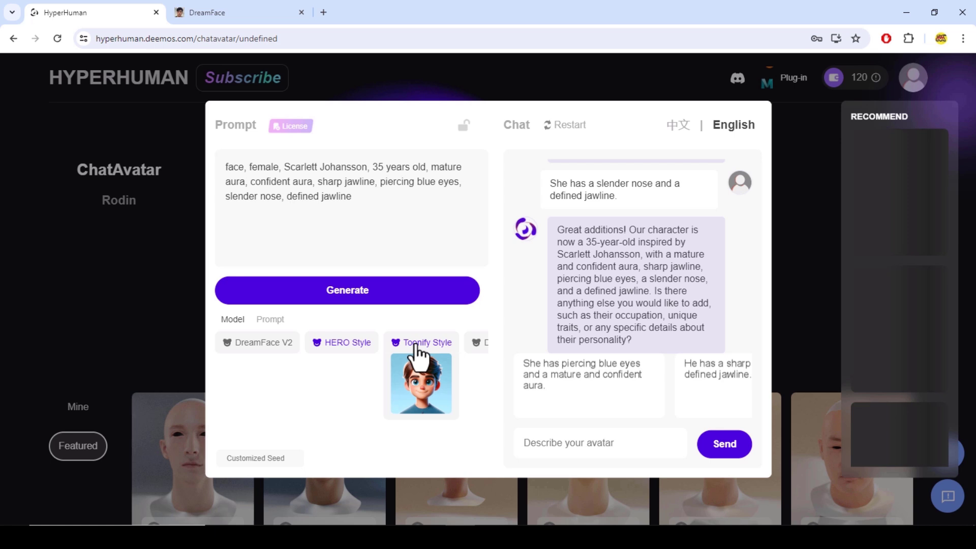
pyautogui.click(268, 345)
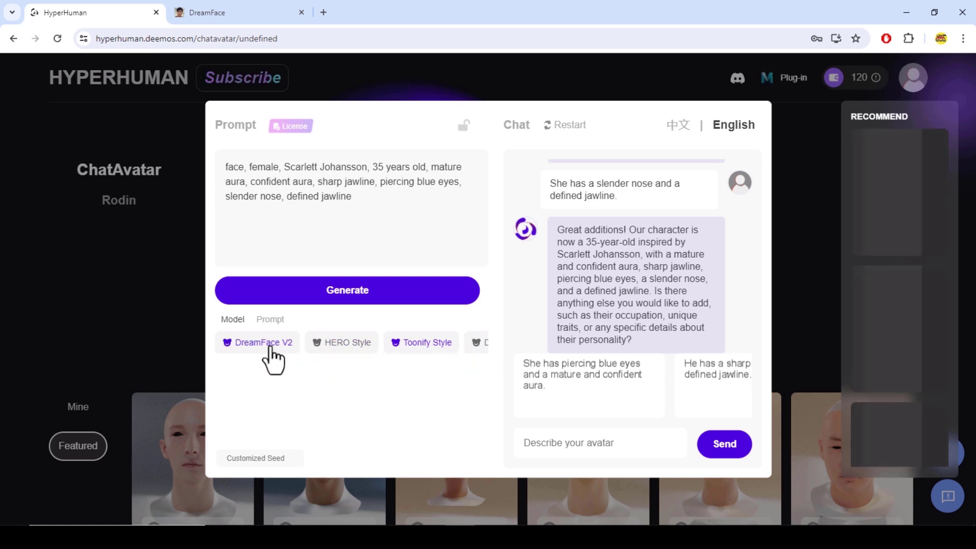
# Step: Generate the bald Scarlett Johansson head and rotate it to its profile
pyautogui.click(392, 299)
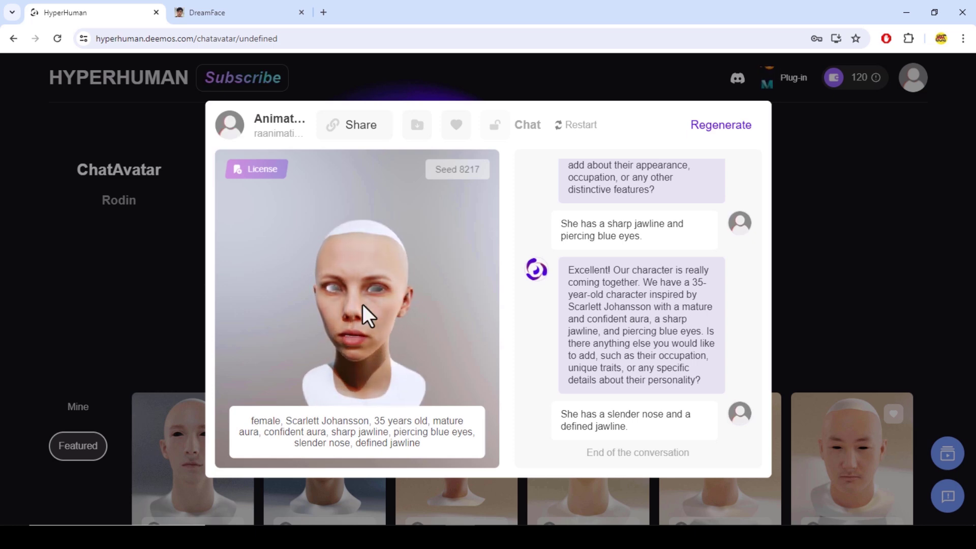
pyautogui.moveTo(395, 339)
pyautogui.mouseDown()
pyautogui.moveTo(323, 295)
pyautogui.moveTo(87, 272)
pyautogui.moveTo(320, 327)
pyautogui.moveTo(679, 366)
pyautogui.moveTo(281, 331)
pyautogui.moveTo(567, 343)
pyautogui.moveTo(342, 342)
pyautogui.moveTo(531, 354)
pyautogui.moveTo(224, 317)
pyautogui.moveTo(414, 327)
pyautogui.moveTo(184, 327)
pyautogui.mouseUp()
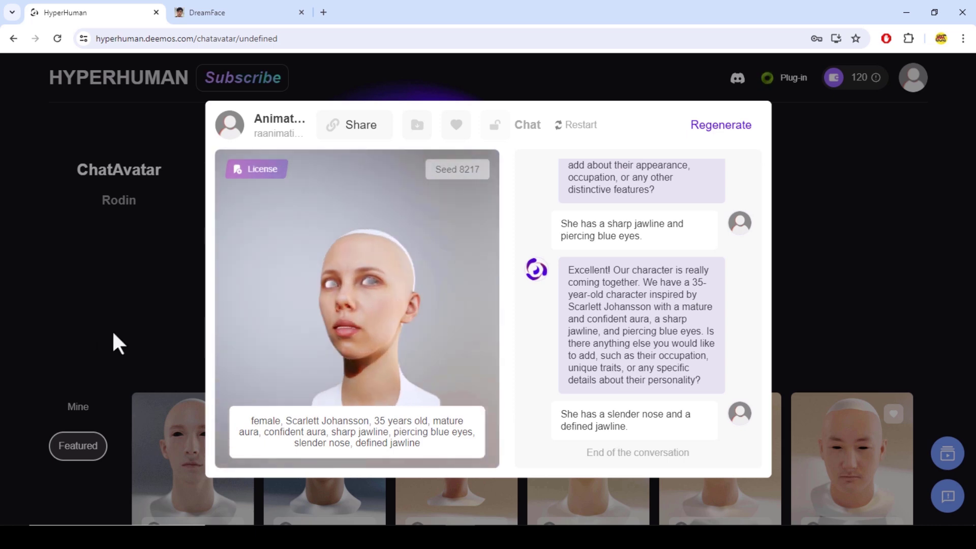
# Step: Re-enter the plain Scarlett Johansson prompt and request regeneration of the head
pyautogui.click(843, 157)
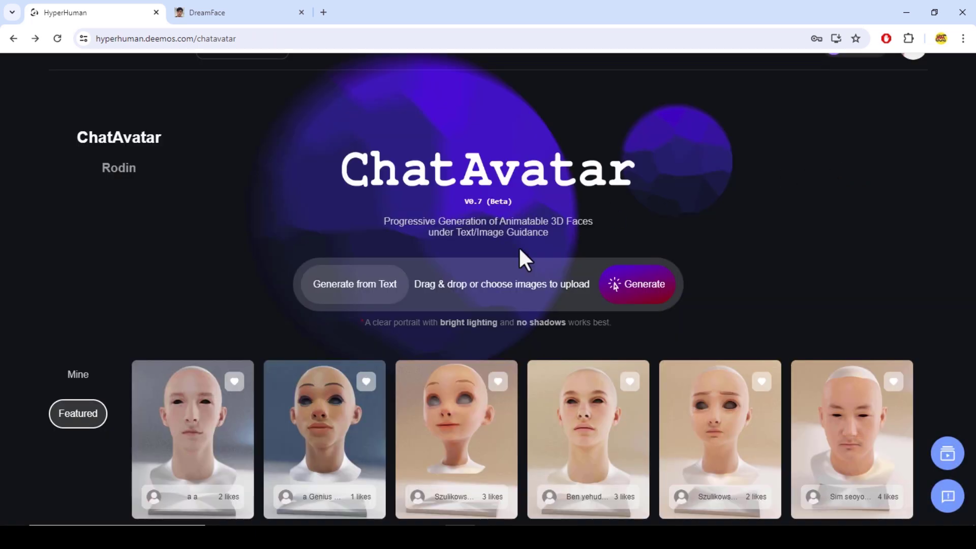
pyautogui.click(370, 287)
pyautogui.write('Scarlett Johansson')
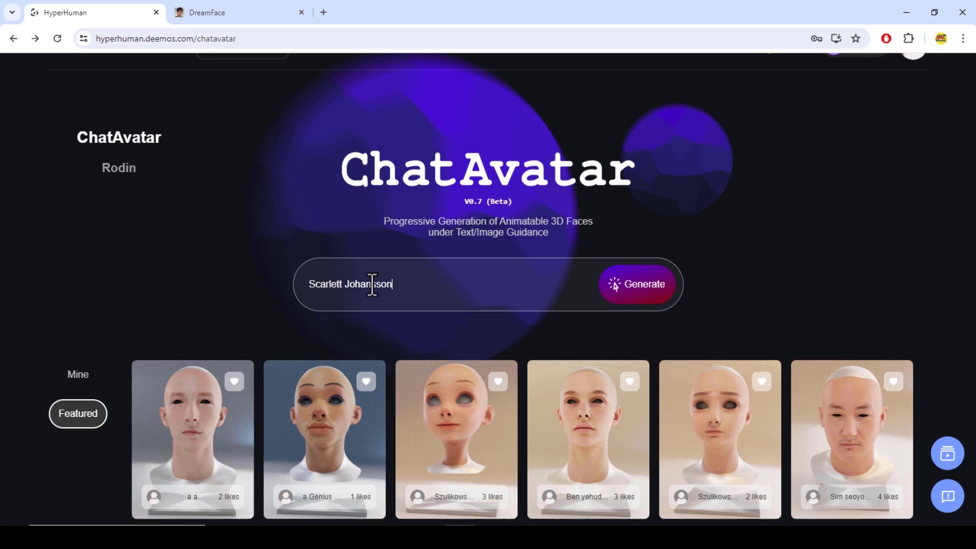
pyautogui.click(638, 300)
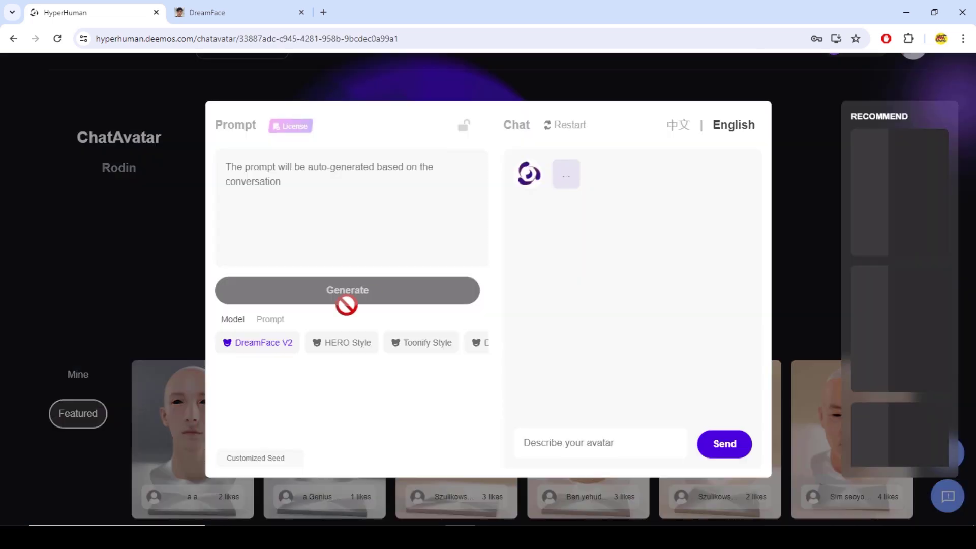
pyautogui.click(298, 173)
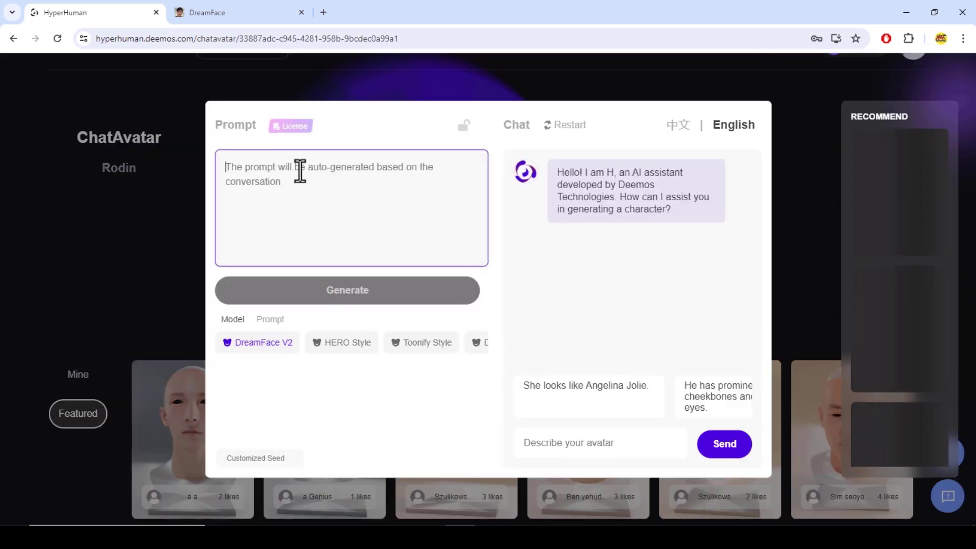
pyautogui.write('Scarlett Johansson')
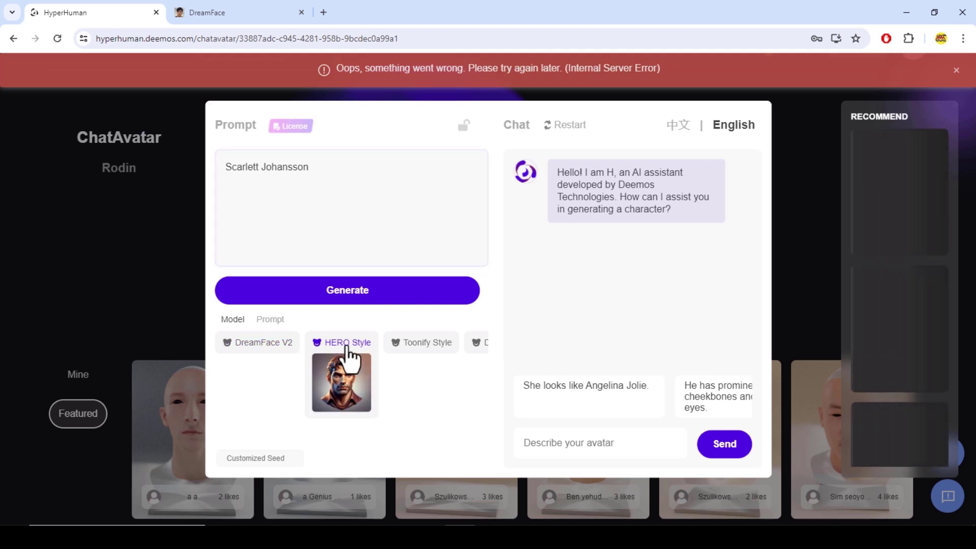
pyautogui.click(374, 294)
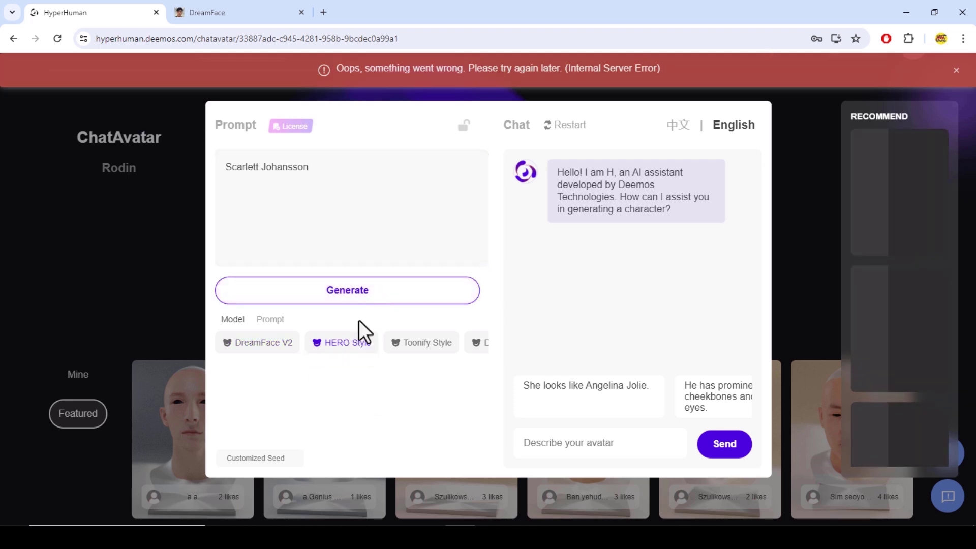
pyautogui.click(361, 295)
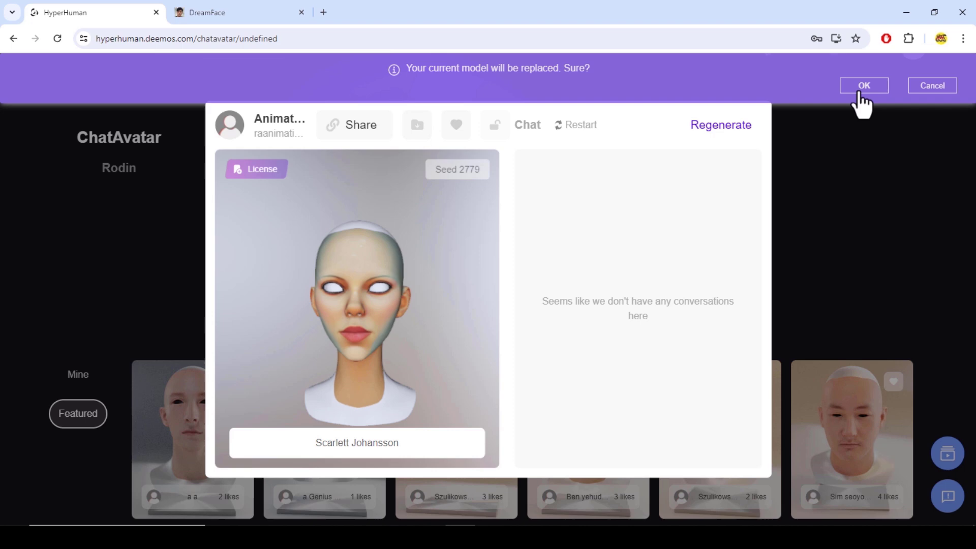
# Step: Confirm replacement, generate a Toonify Style head, and rotate it to inspect
pyautogui.click(863, 85)
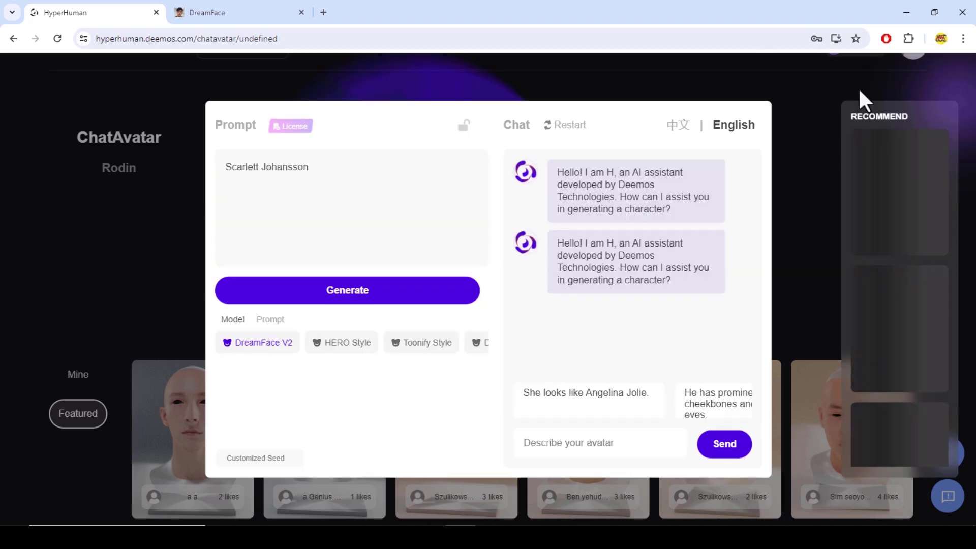
pyautogui.click(438, 305)
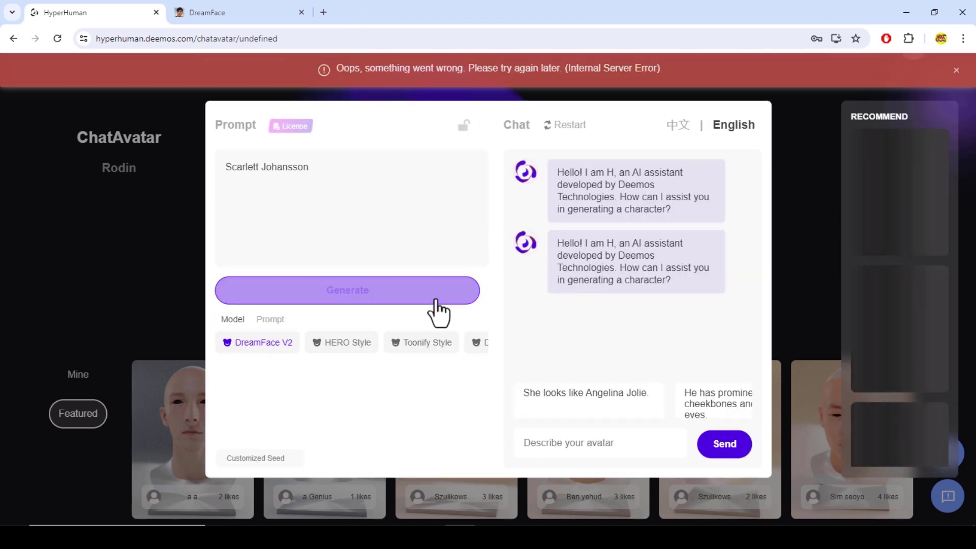
pyautogui.click(411, 342)
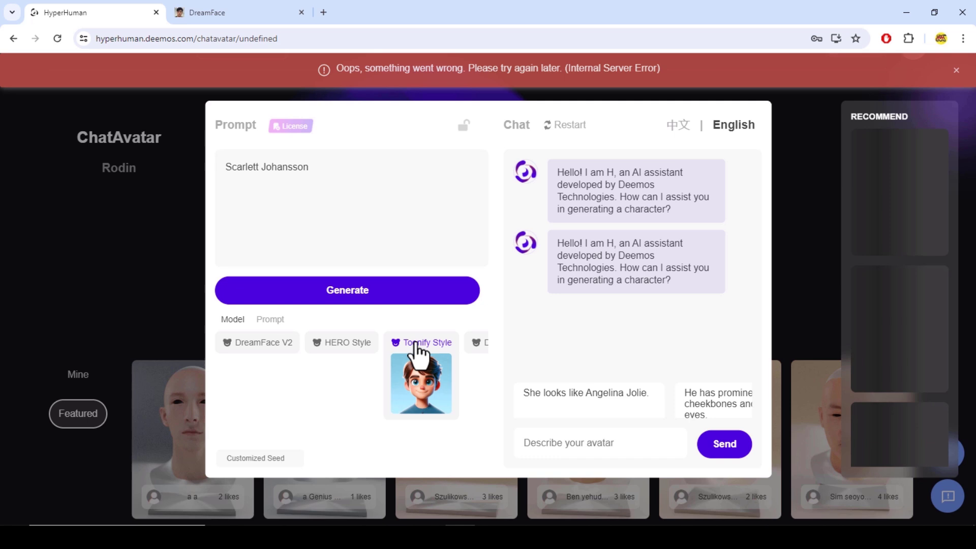
pyautogui.click(400, 297)
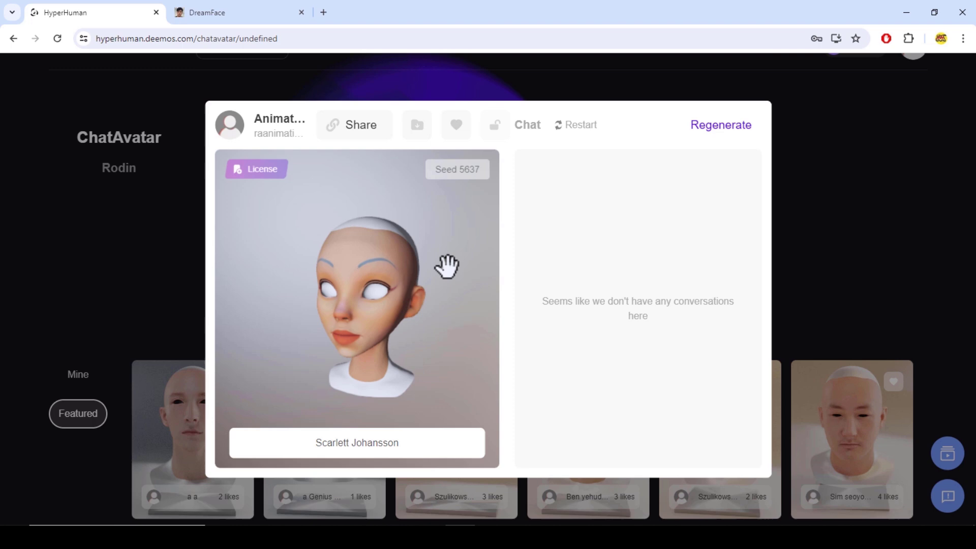
pyautogui.moveTo(446, 265); pyautogui.dragTo(387, 392)
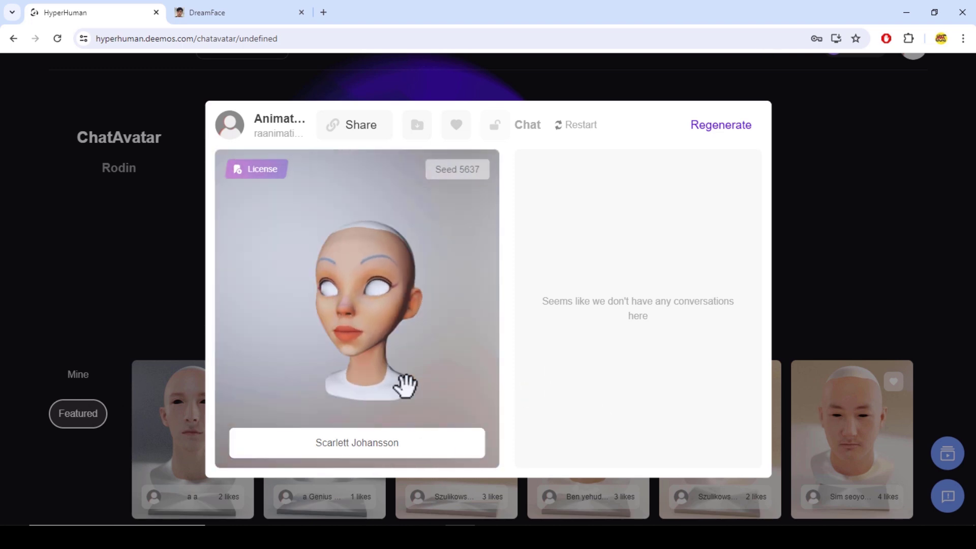
# Step: Upload the rock1.PNG photo for image-to-3D
pyautogui.click(785, 142)
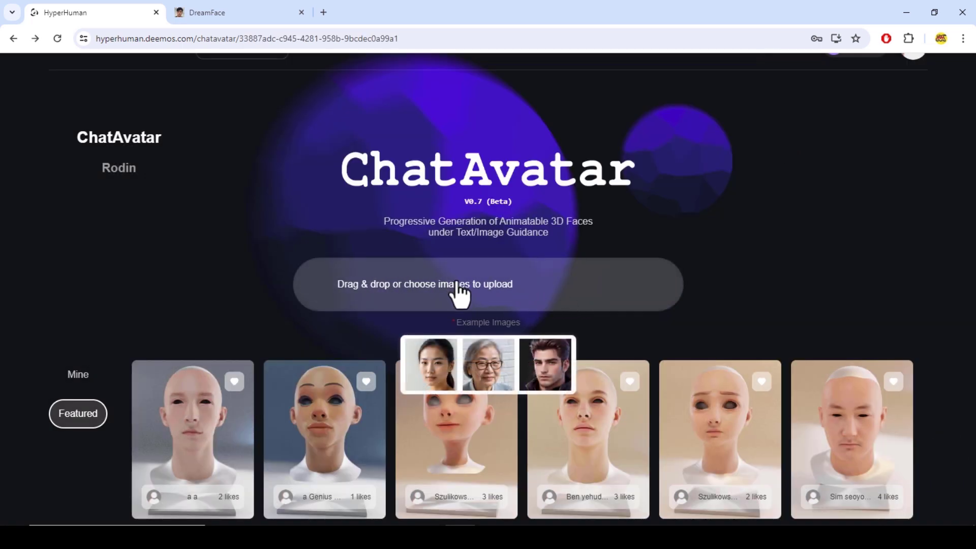
pyautogui.click(485, 303)
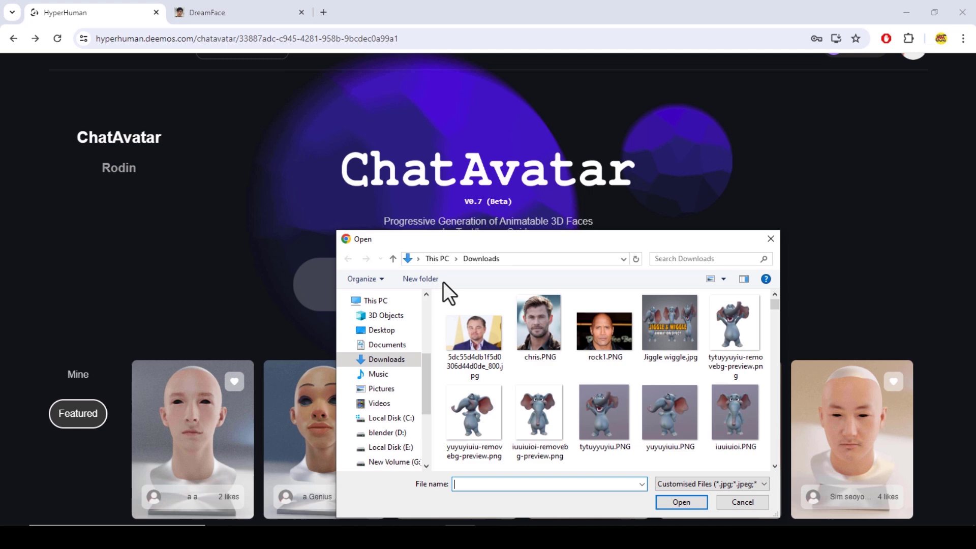
pyautogui.click(600, 344)
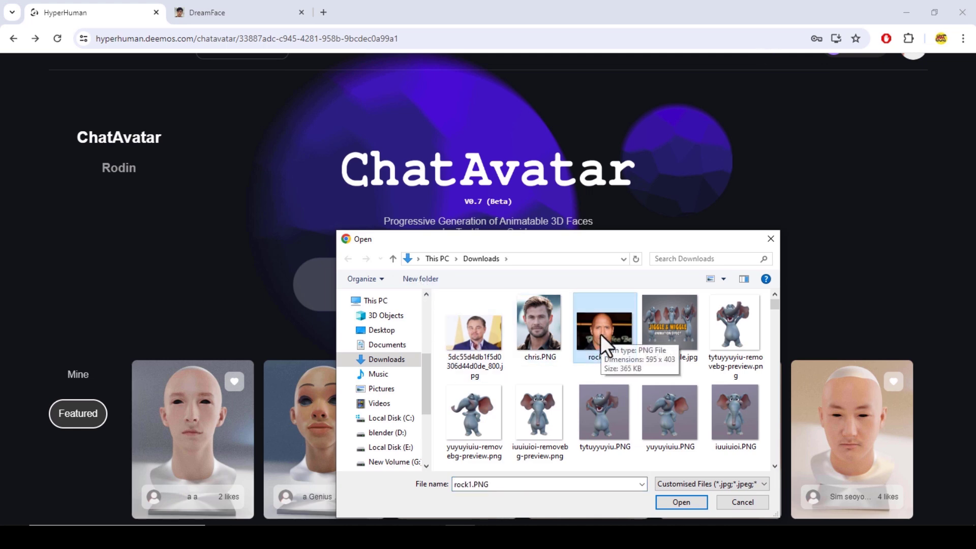
pyautogui.click(692, 504)
pyautogui.click(501, 302)
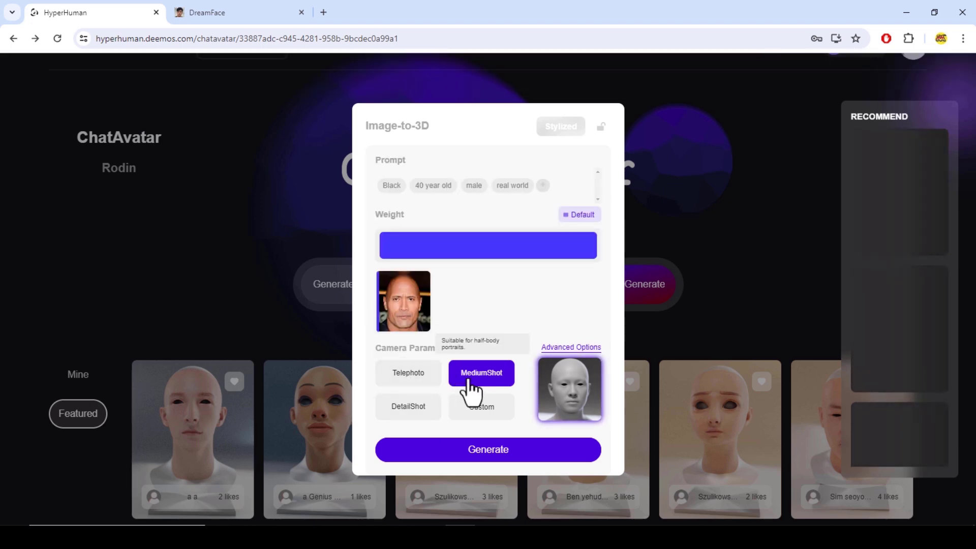
# Step: Generate the 3D head from rock1 using the DetailShot camera setting
pyautogui.click(433, 448)
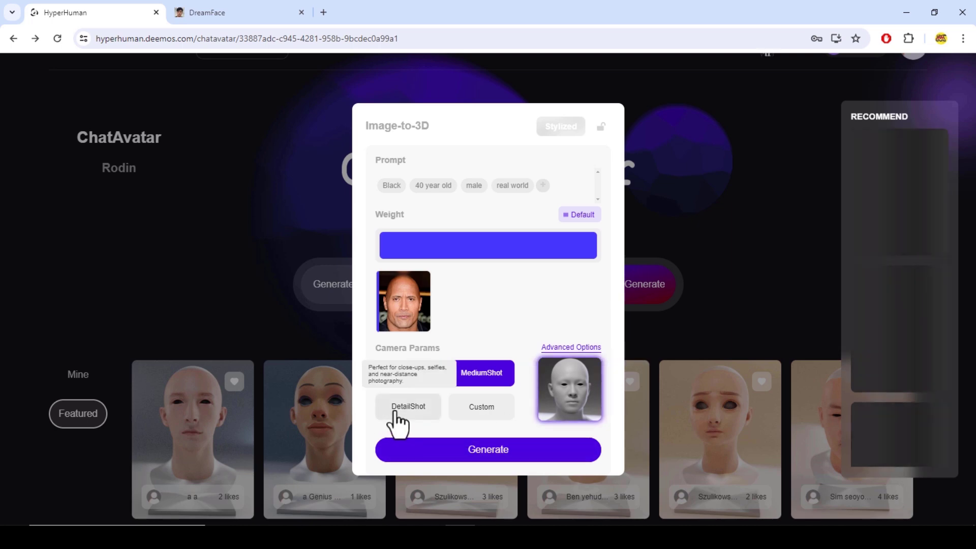
pyautogui.click(397, 414)
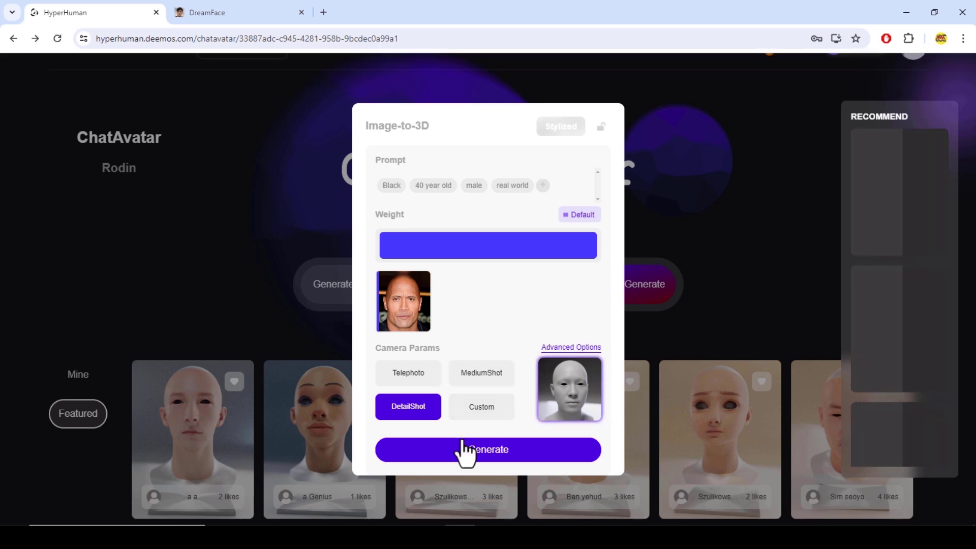
pyautogui.click(466, 451)
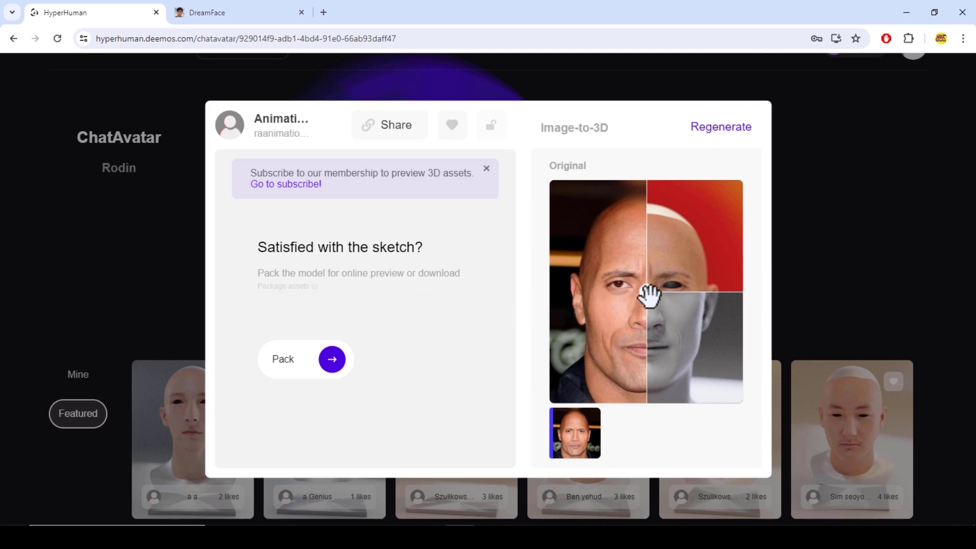
# Step: Slide the comparison divider to compare the rock1 photo with its 3D render
pyautogui.moveTo(647, 295)
pyautogui.mouseDown()
pyautogui.moveTo(546, 424)
pyautogui.moveTo(653, 399)
pyautogui.mouseUp()
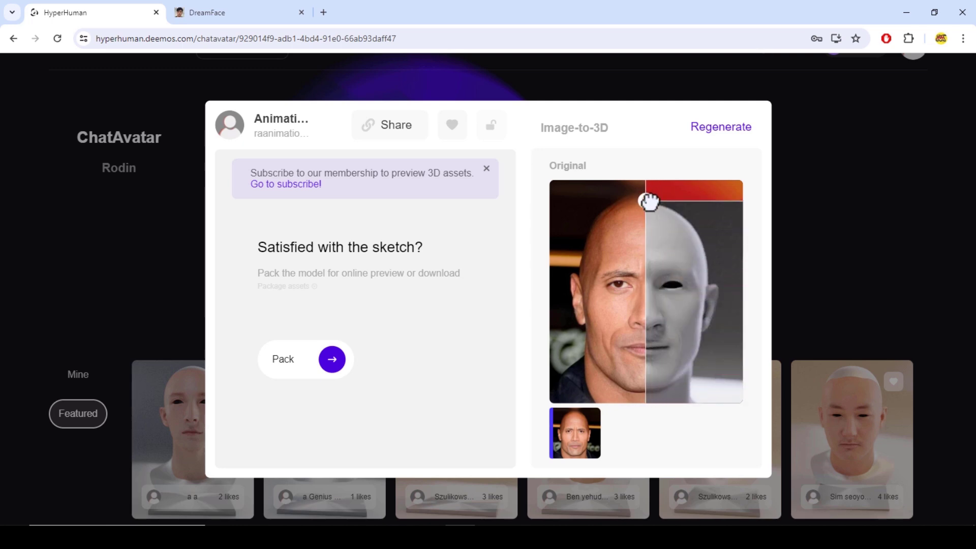
pyautogui.moveTo(646, 200)
pyautogui.mouseDown()
pyautogui.moveTo(650, 281)
pyautogui.moveTo(544, 203)
pyautogui.moveTo(567, 218)
pyautogui.moveTo(653, 388)
pyautogui.moveTo(657, 180)
pyautogui.moveTo(654, 337)
pyautogui.moveTo(586, 436)
pyautogui.moveTo(717, 342)
pyautogui.moveTo(762, 196)
pyautogui.mouseUp()
# Step: Upload three portrait photos together for image-to-3D
pyautogui.click(841, 160)
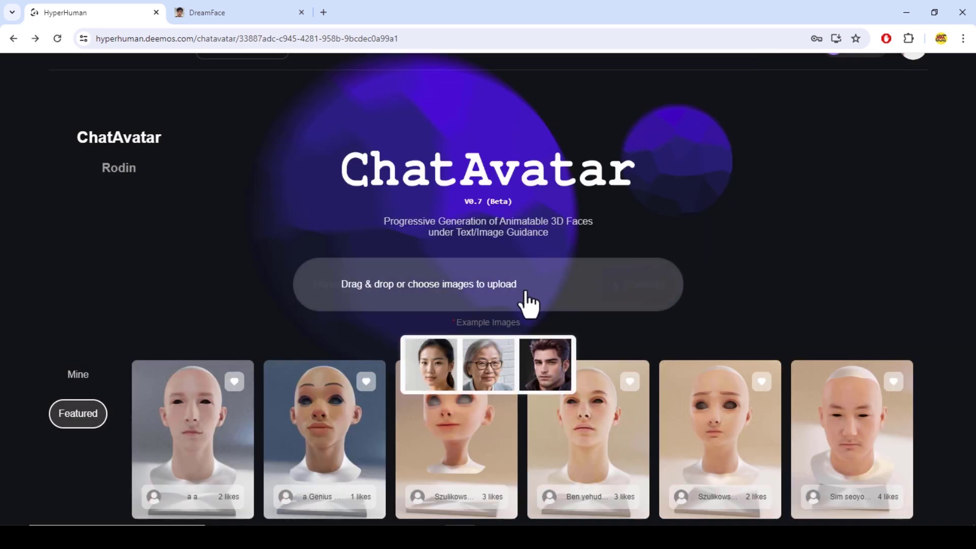
pyautogui.click(525, 293)
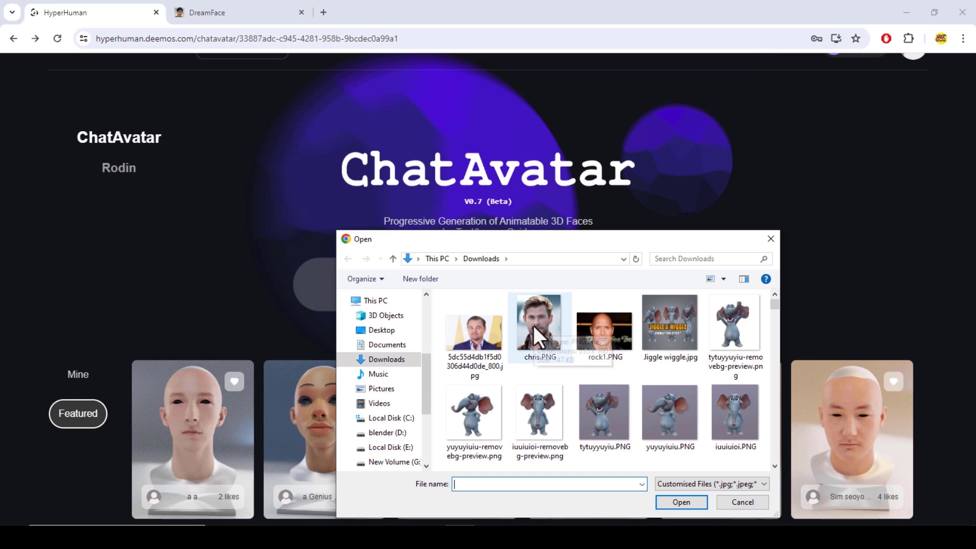
pyautogui.click(598, 337)
pyautogui.keyDown('ctrl'); pyautogui.click(538, 336); pyautogui.keyUp('ctrl')
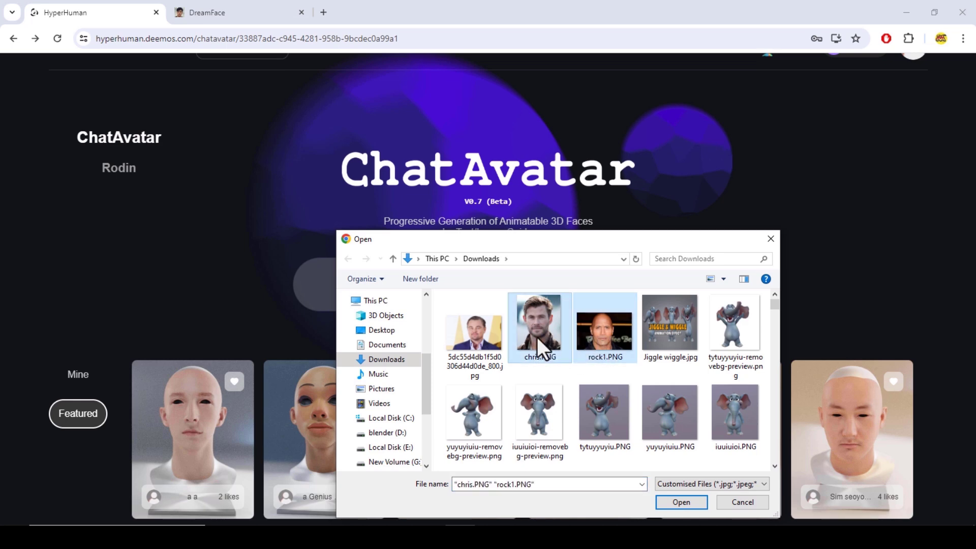
pyautogui.keyDown('ctrl'); pyautogui.click(473, 331); pyautogui.keyUp('ctrl')
pyautogui.click(677, 503)
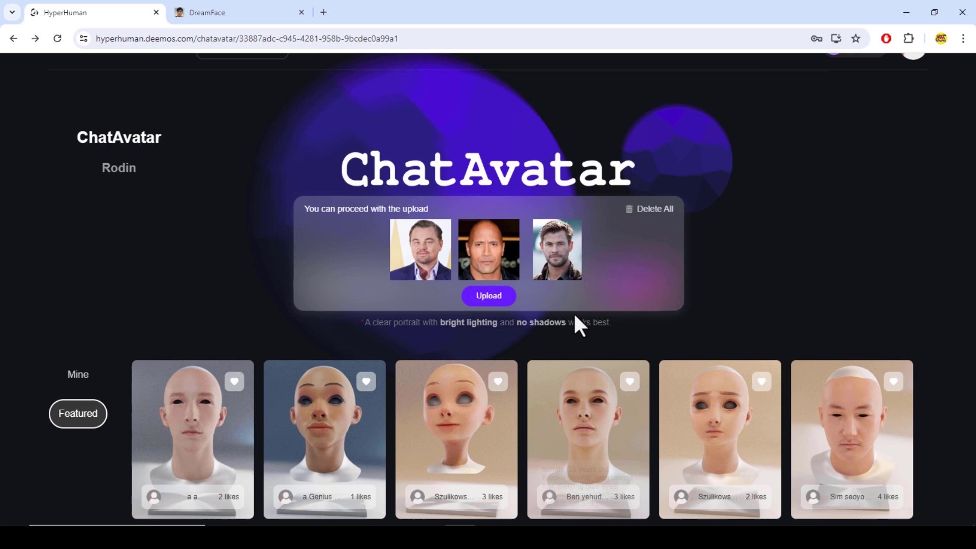
pyautogui.click(503, 301)
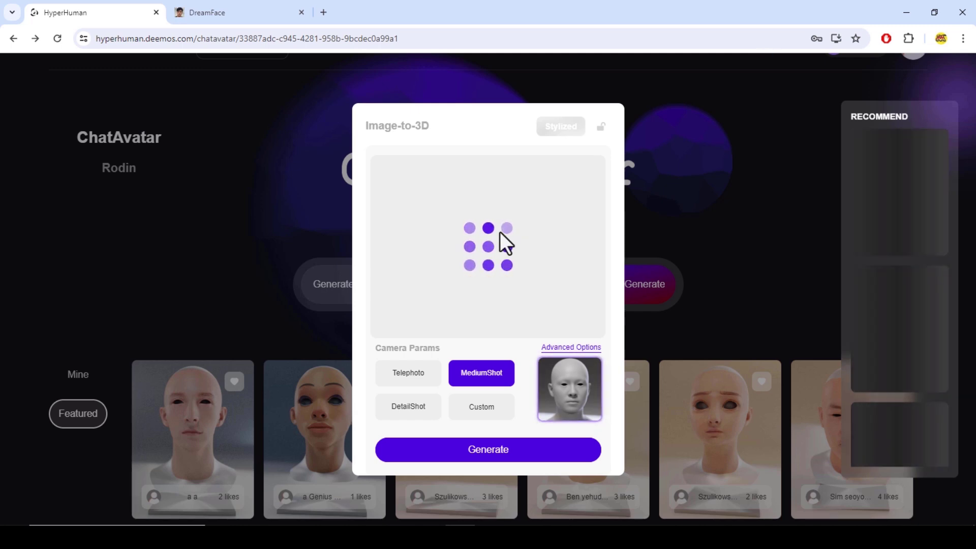
# Step: Generate a blended head from the three photos using DetailShot and rebalanced photo weights
pyautogui.click(402, 409)
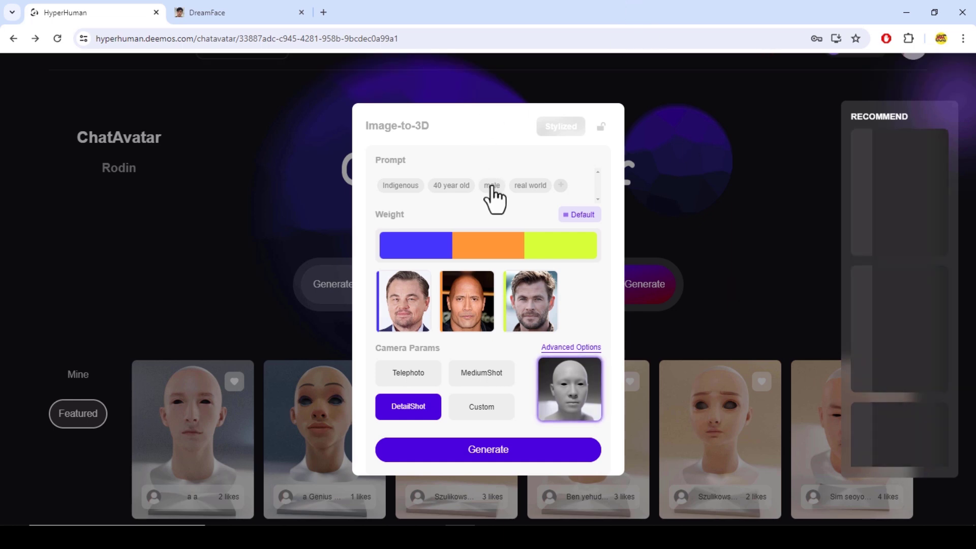
pyautogui.click(406, 299)
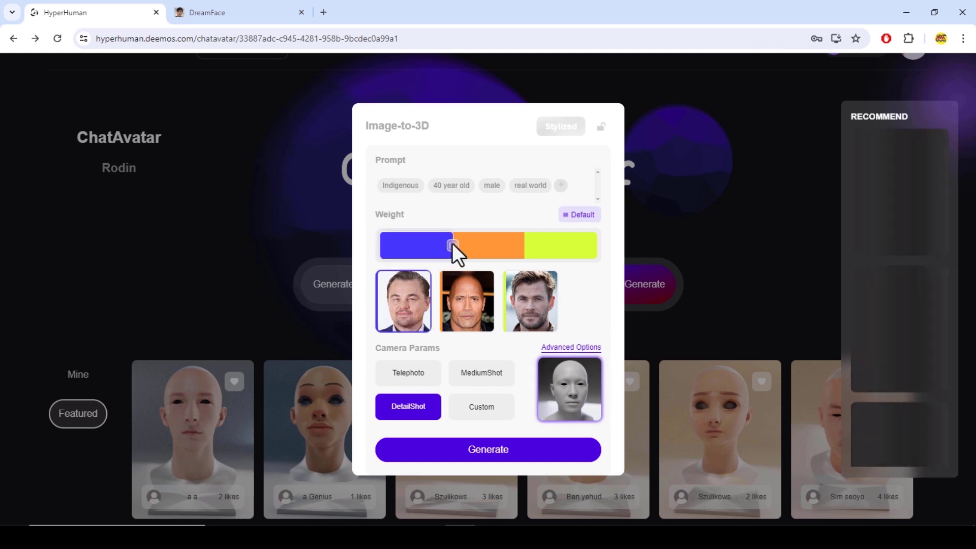
pyautogui.moveTo(452, 243); pyautogui.dragTo(444, 248)
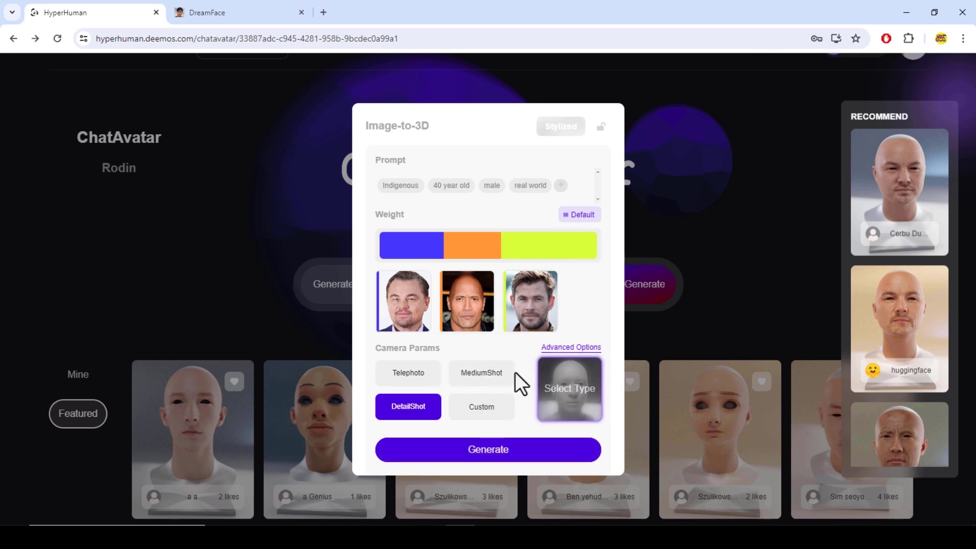
pyautogui.scroll(-3, 904, 442)
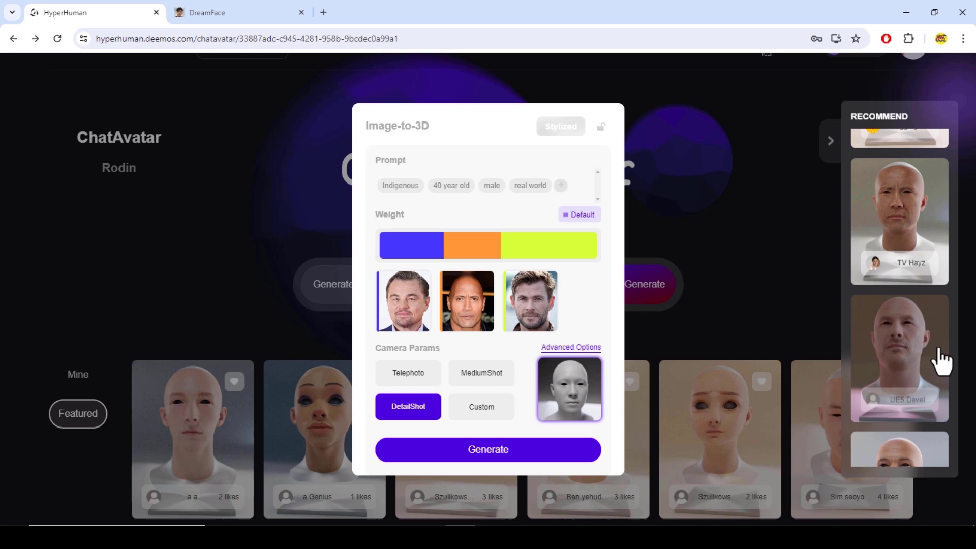
pyautogui.scroll(3, 890, 311)
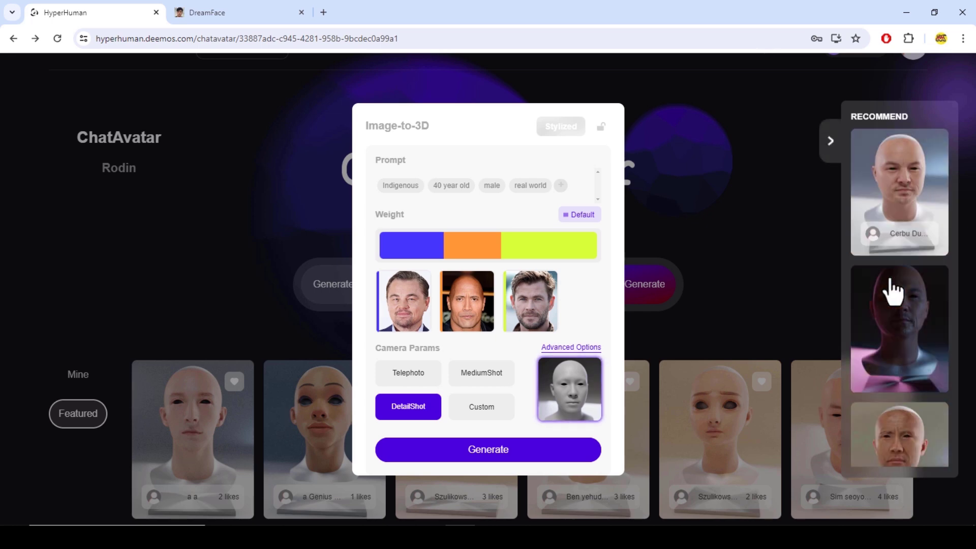
pyautogui.click(550, 442)
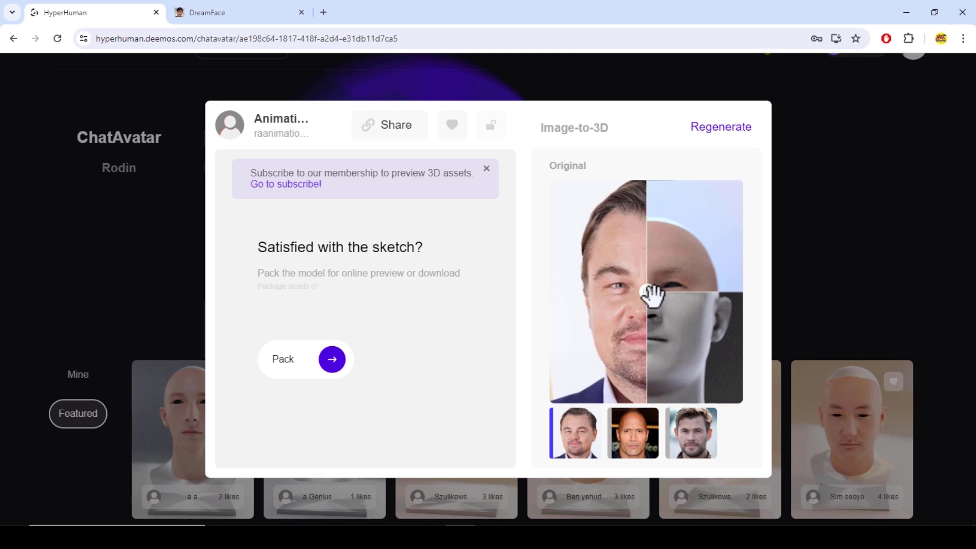
# Step: Slide the comparison divider between the 3D render and the first photo, then close the result
pyautogui.moveTo(646, 305); pyautogui.dragTo(568, 423)
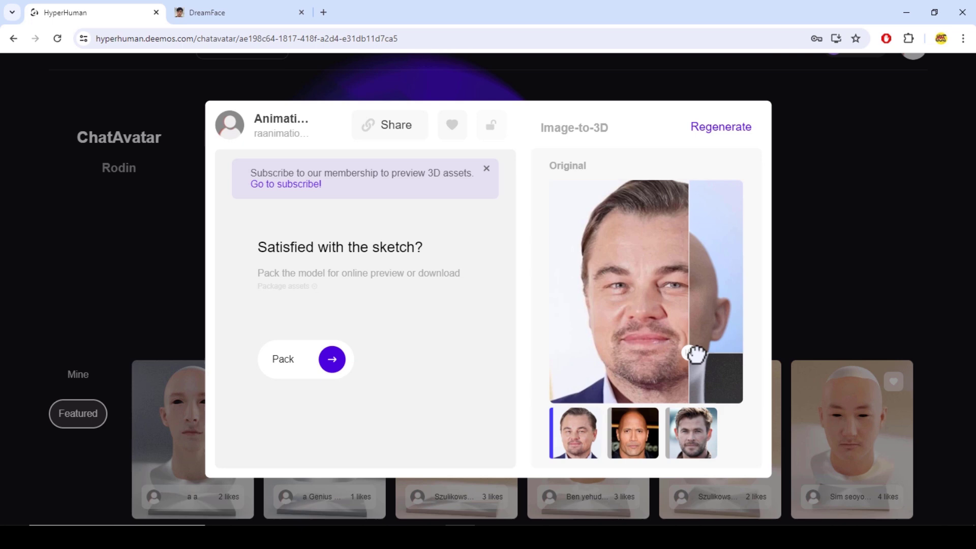
pyautogui.moveTo(568, 424)
pyautogui.mouseDown()
pyautogui.moveTo(732, 287)
pyautogui.moveTo(647, 364)
pyautogui.moveTo(559, 221)
pyautogui.moveTo(455, 156)
pyautogui.mouseUp()
pyautogui.click(795, 172)
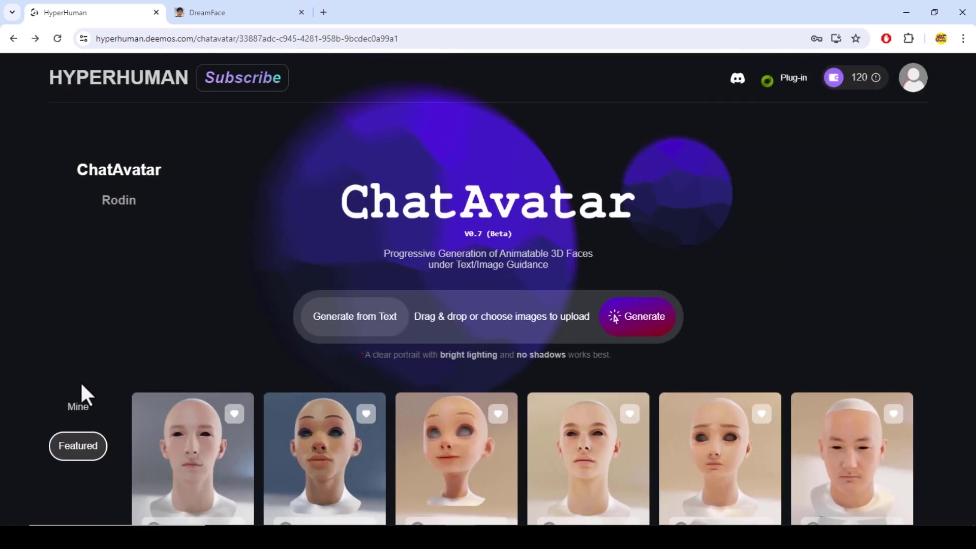
# Step: Filter the gallery to Mine and open the bald man avatar's detail view
pyautogui.click(79, 408)
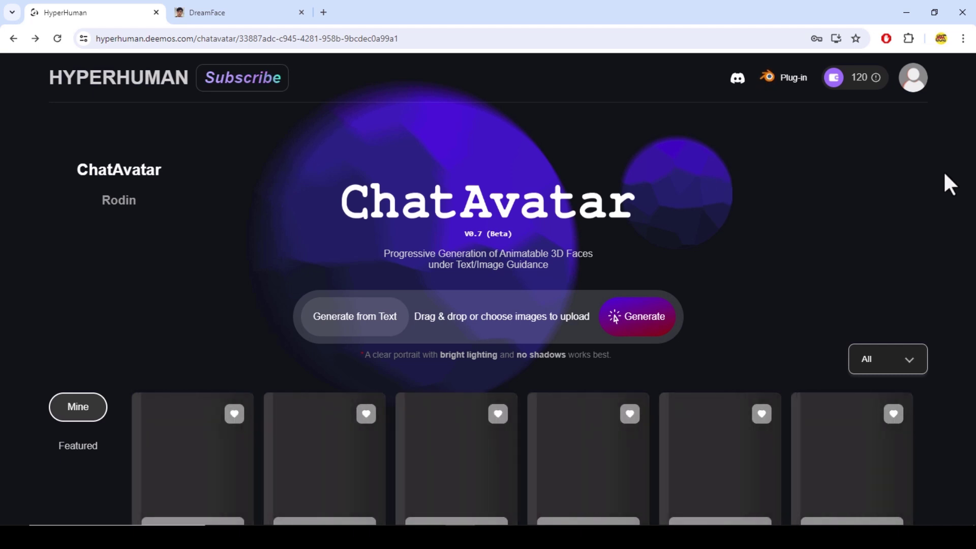
pyautogui.scroll(-1, 943, 170)
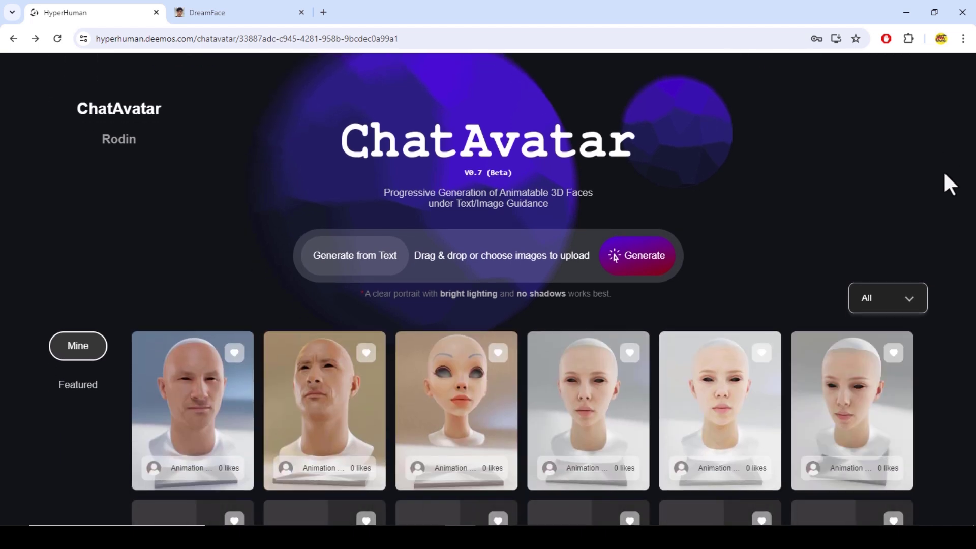
pyautogui.scroll(-1, 944, 174)
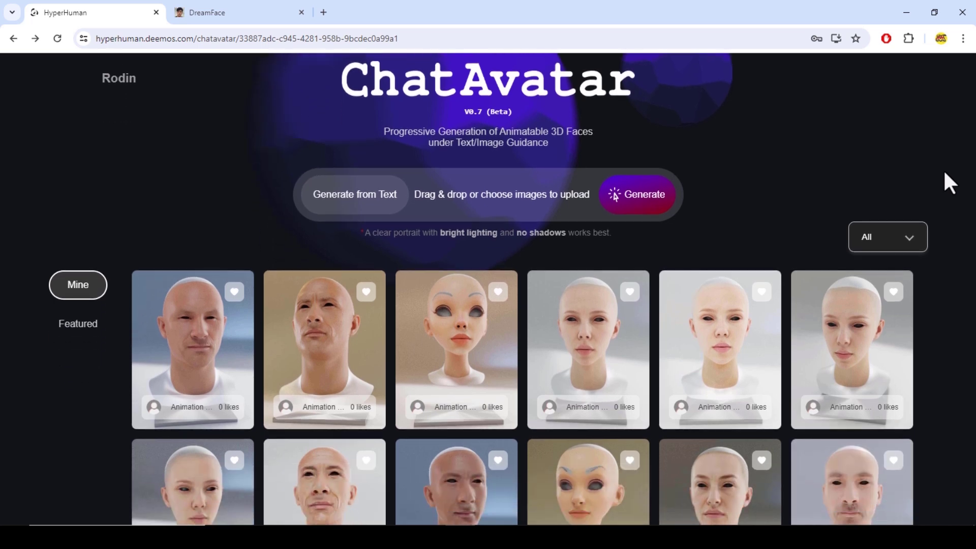
pyautogui.scroll(-2, 942, 169)
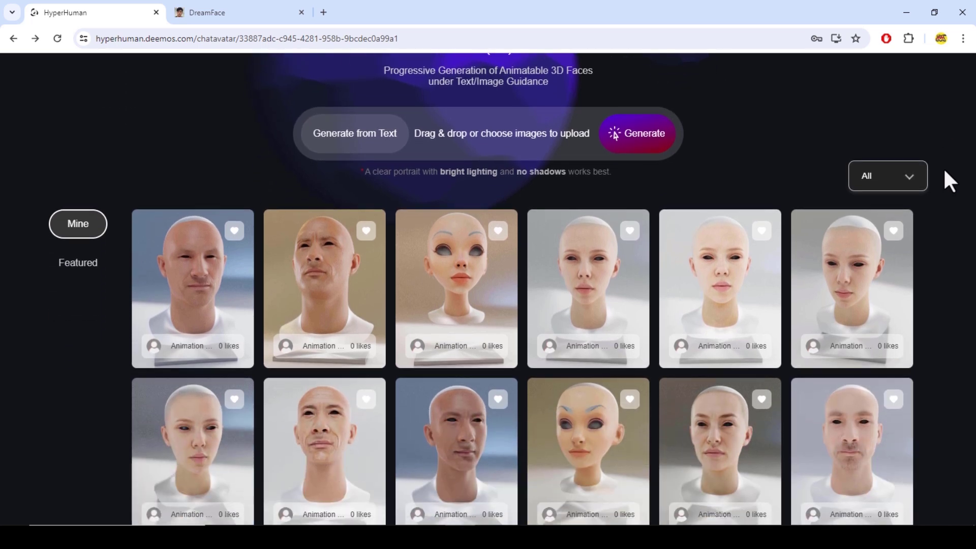
pyautogui.scroll(-2, 942, 167)
pyautogui.scroll(4, 943, 168)
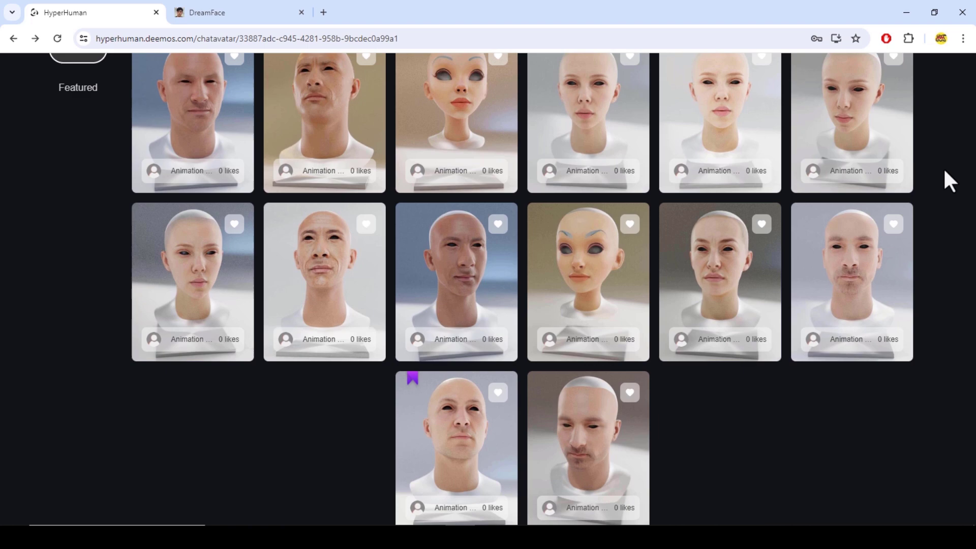
pyautogui.click(323, 361)
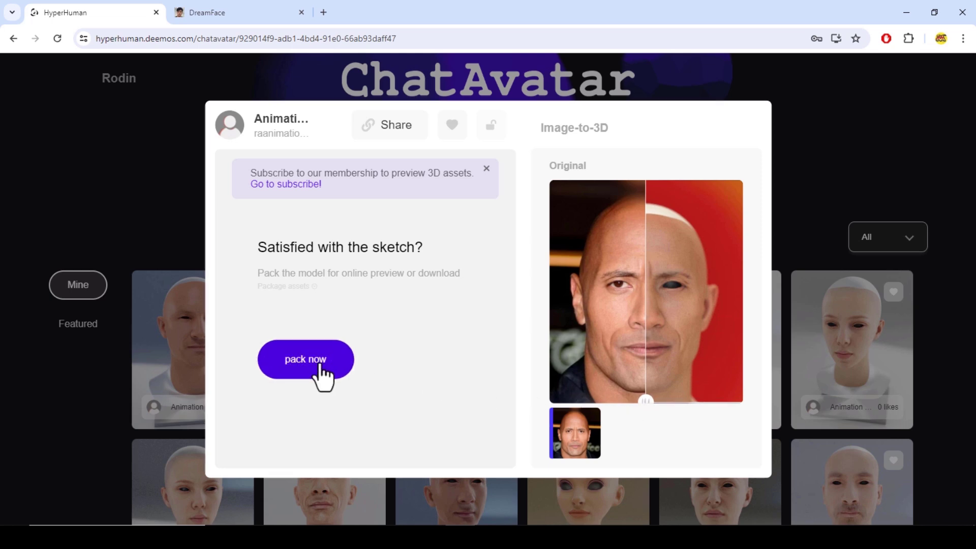
# Step: Start packing the avatar with 4K texture resolution and the Default export format
pyautogui.click(320, 364)
pyautogui.click(383, 328)
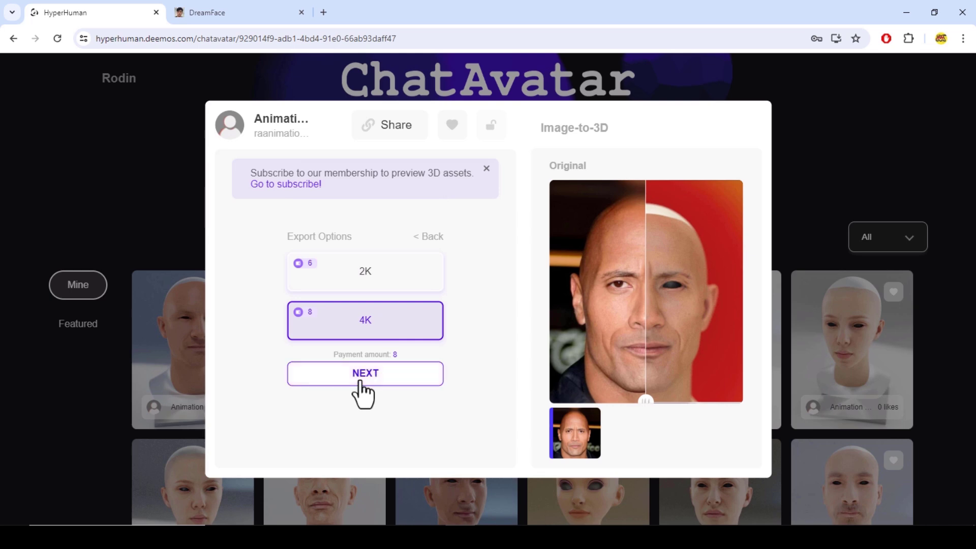
pyautogui.click(359, 381)
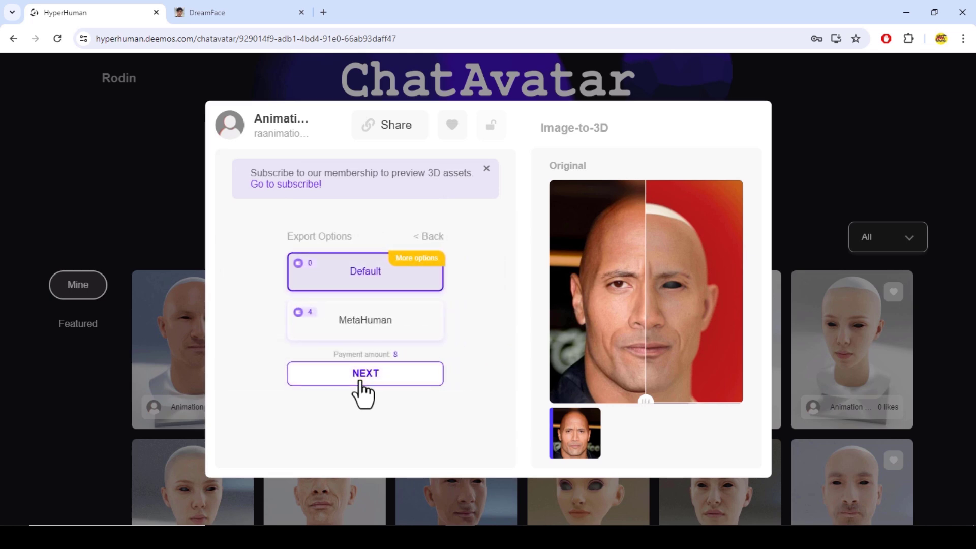
pyautogui.click(385, 375)
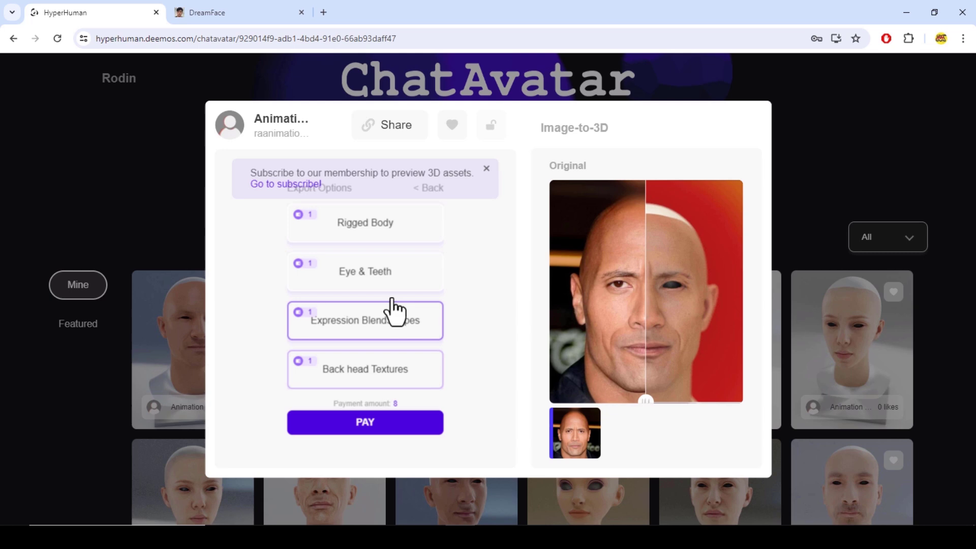
# Step: Add male rigged body, eyes and teeth, expression blendshapes and back-head textures, then pay
pyautogui.click(393, 222)
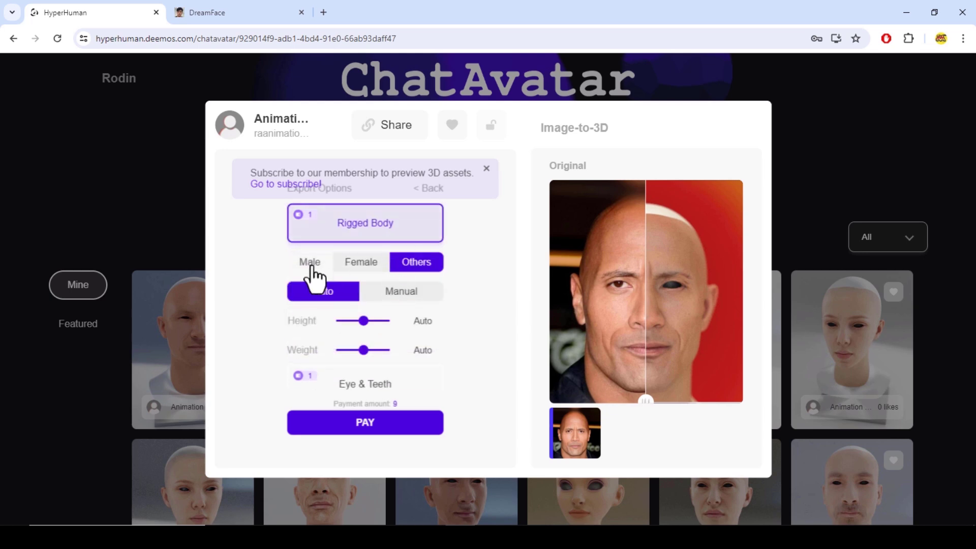
pyautogui.click(310, 267)
pyautogui.scroll(-1, 340, 322)
pyautogui.click(344, 335)
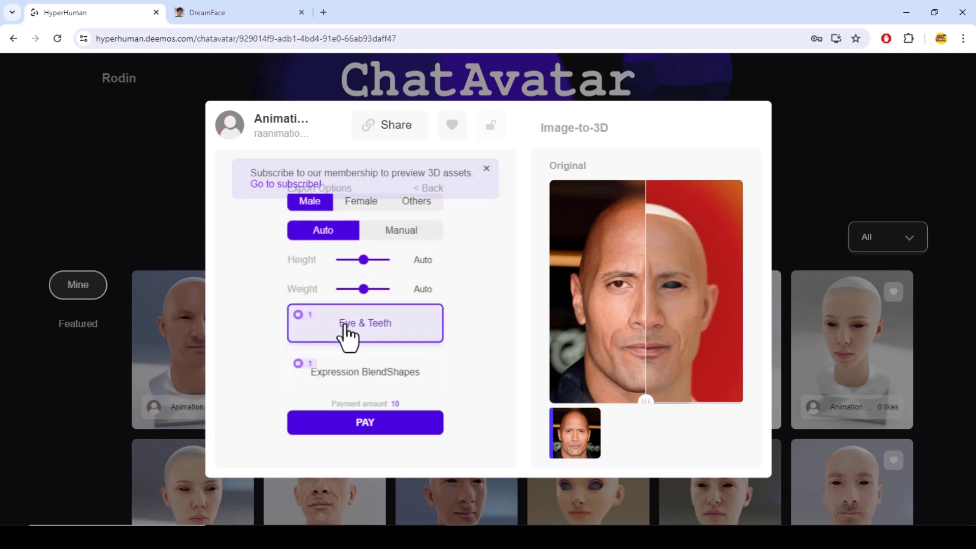
pyautogui.scroll(-1, 358, 342)
pyautogui.click(381, 327)
pyautogui.click(386, 366)
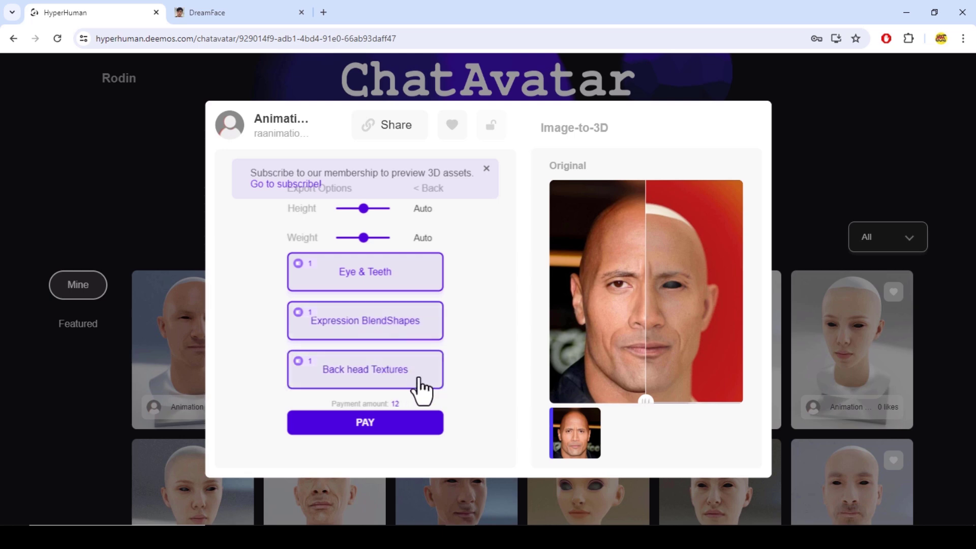
pyautogui.scroll(1, 420, 385)
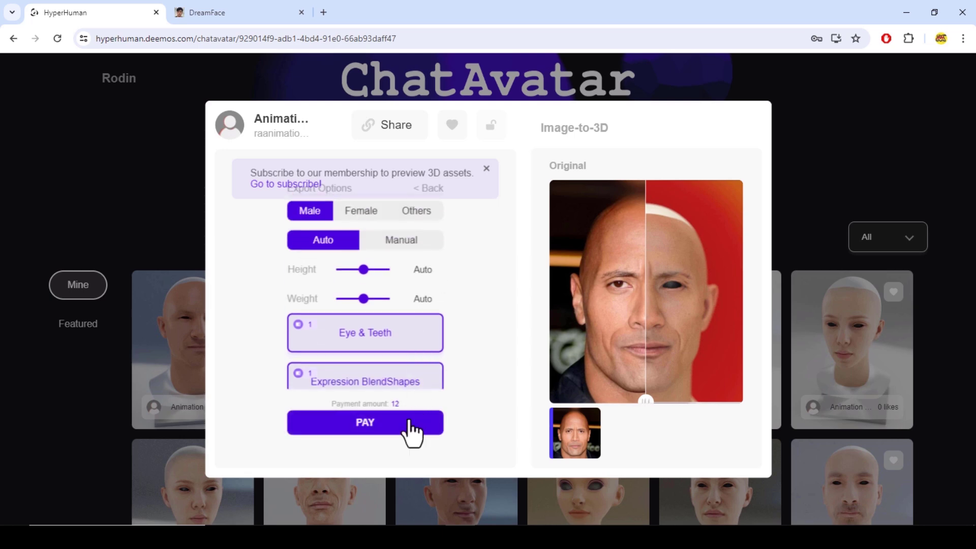
pyautogui.click(461, 430)
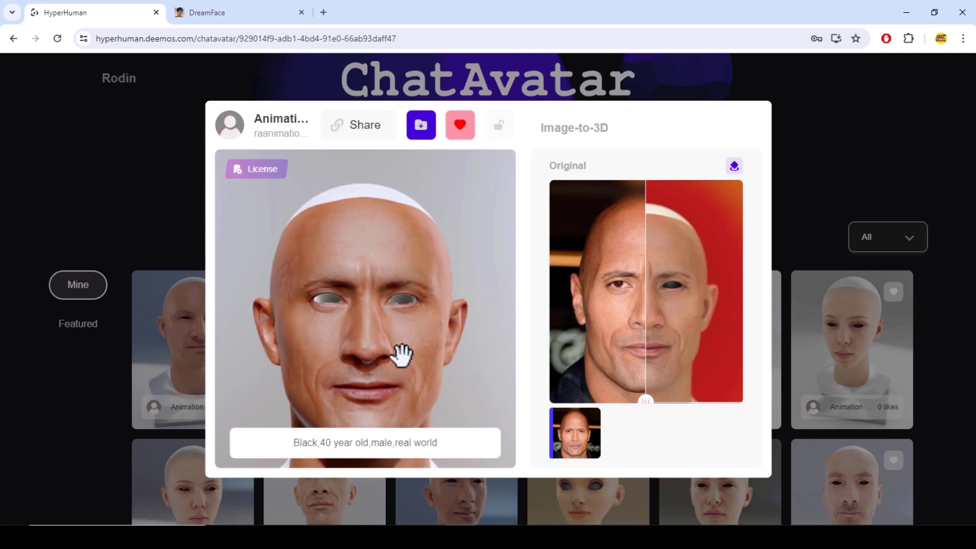
# Step: Orbit the head preview, then confirm the payment succeeded and dismiss the notice
pyautogui.moveTo(433, 332); pyautogui.dragTo(454, 238)
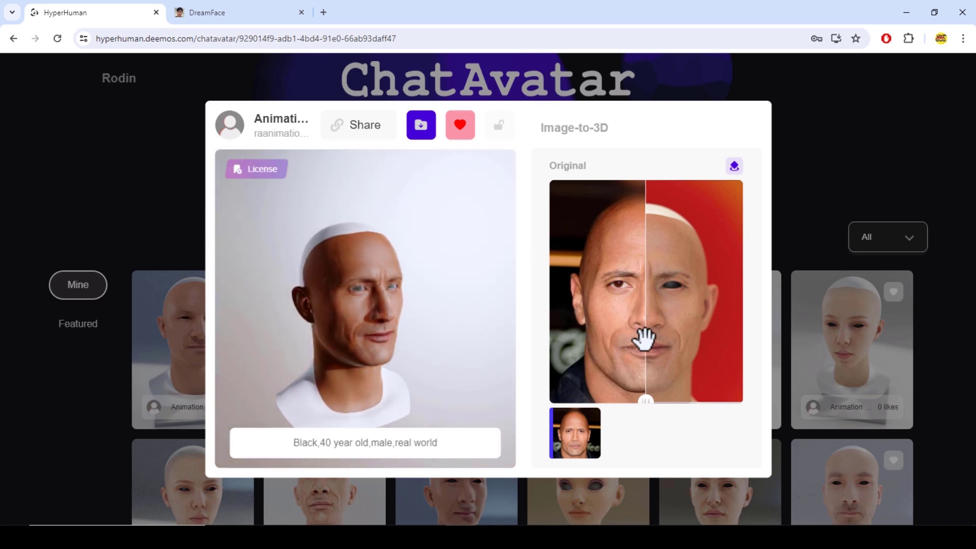
pyautogui.moveTo(454, 238)
pyautogui.mouseDown()
pyautogui.moveTo(325, 332)
pyautogui.moveTo(580, 338)
pyautogui.moveTo(343, 318)
pyautogui.moveTo(388, 317)
pyautogui.mouseUp()
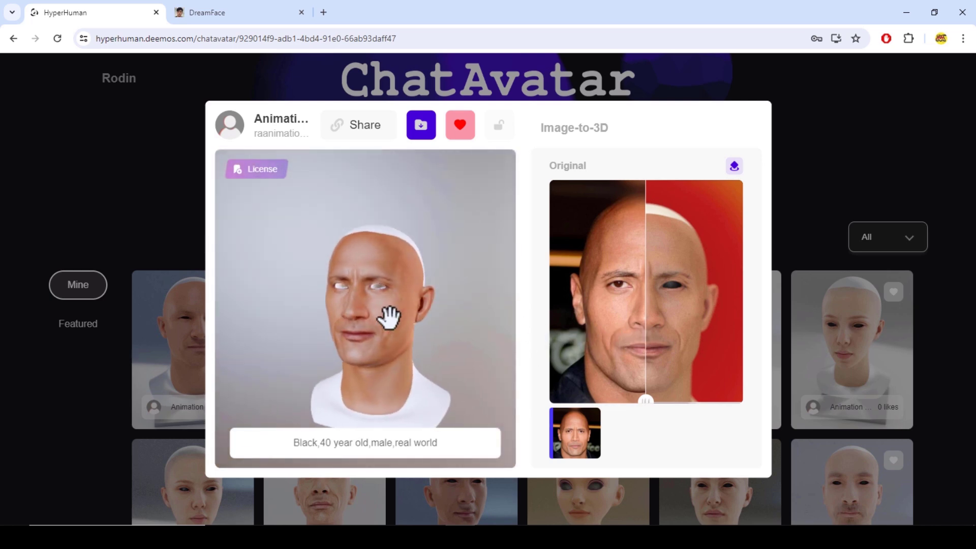
pyautogui.click(422, 138)
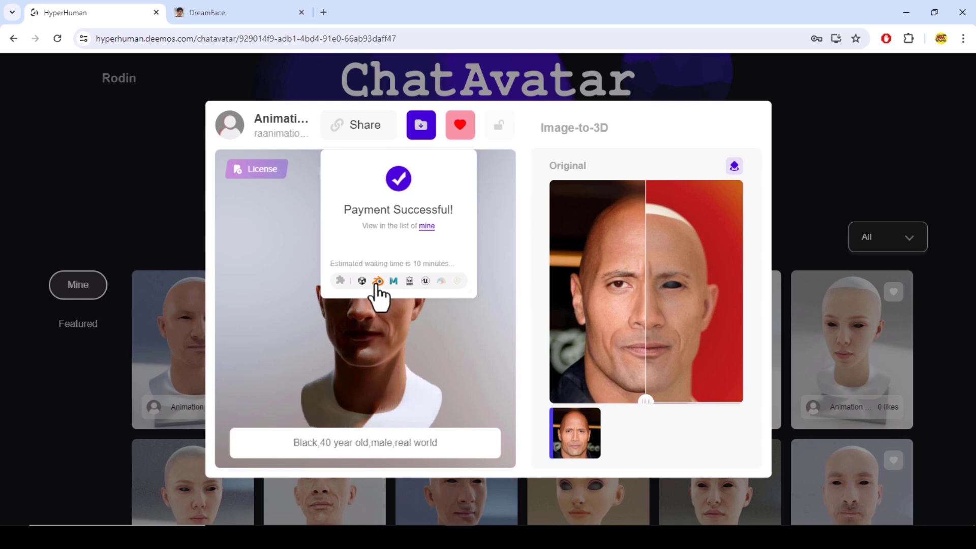
pyautogui.click(428, 131)
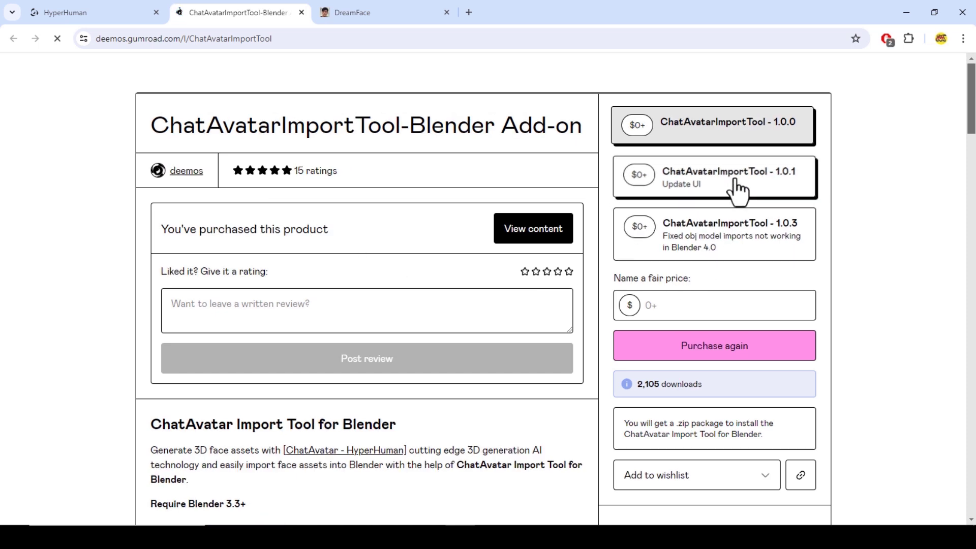
# Step: Purchase ChatAvatarImportTool version 1.0.3 on Gumroad at a fair price
pyautogui.click(727, 257)
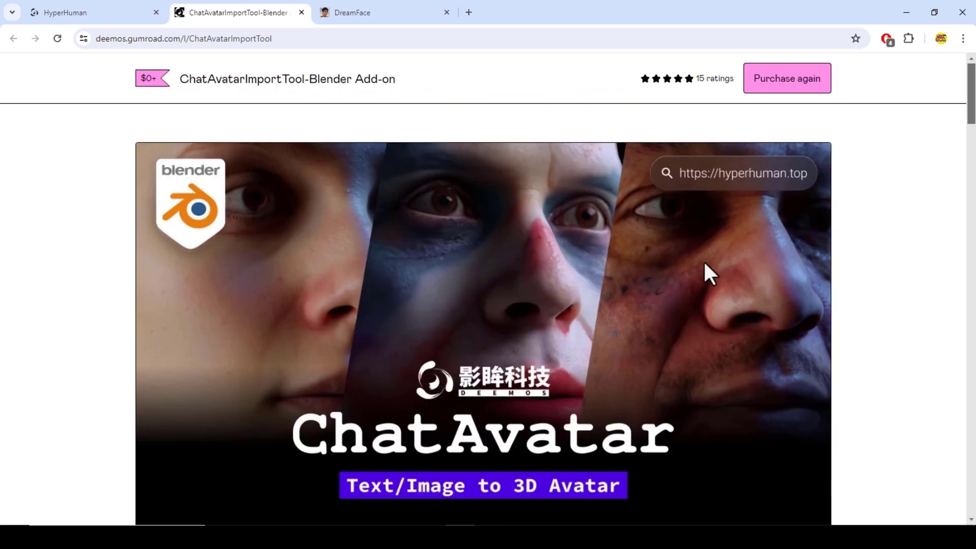
pyautogui.scroll(-2, 688, 295)
pyautogui.scroll(-2, 688, 295)
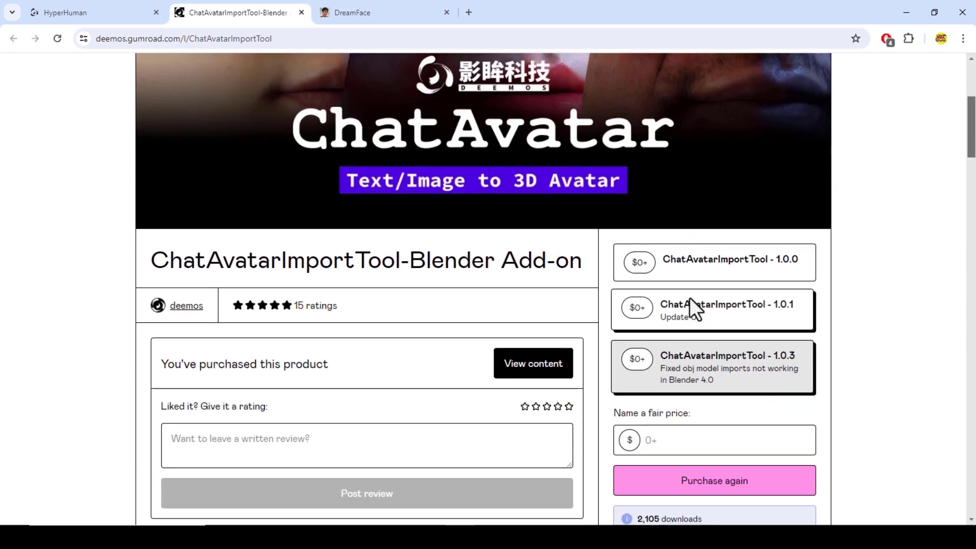
pyautogui.scroll(-2, 689, 297)
pyautogui.click(687, 325)
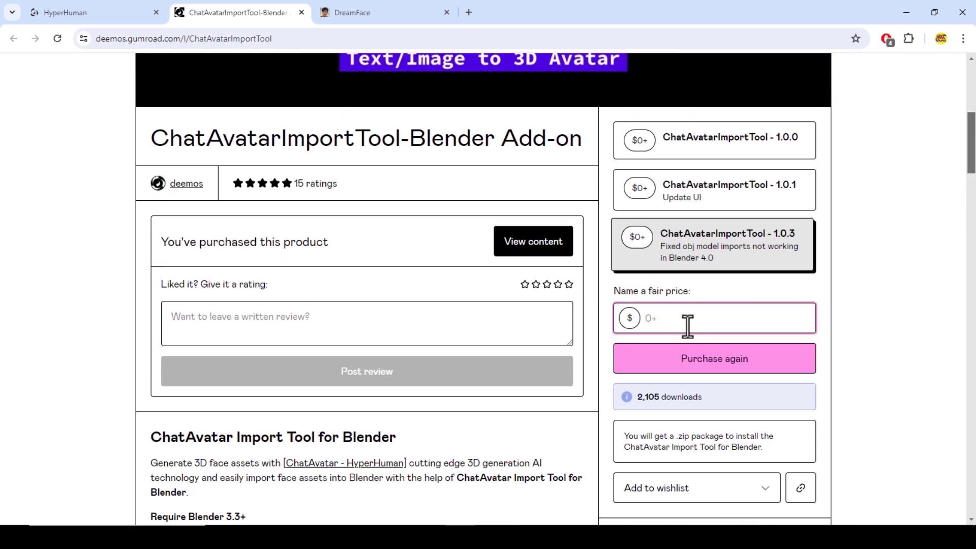
pyautogui.write('0')
pyautogui.click(724, 372)
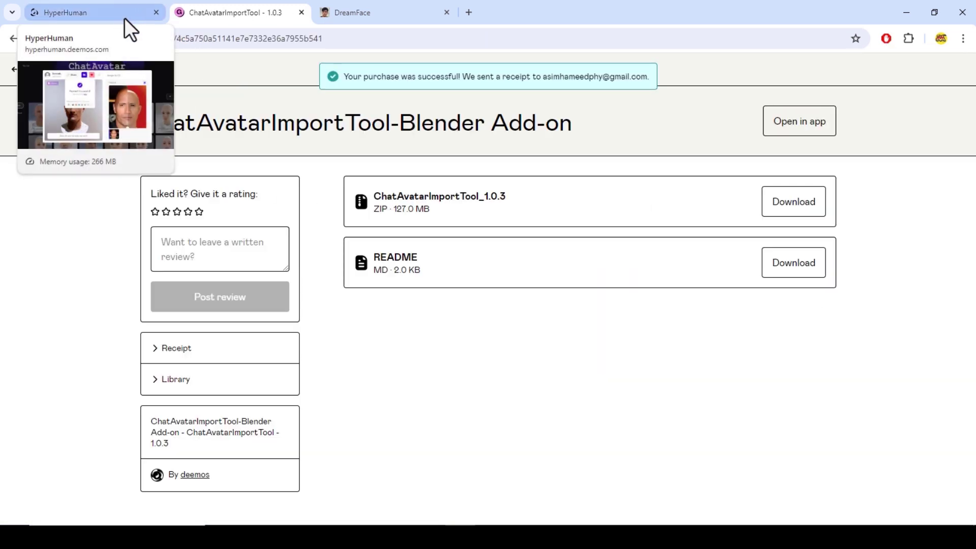
# Step: Download the import tool ZIP through IDM and hide the progress window
pyautogui.click(791, 202)
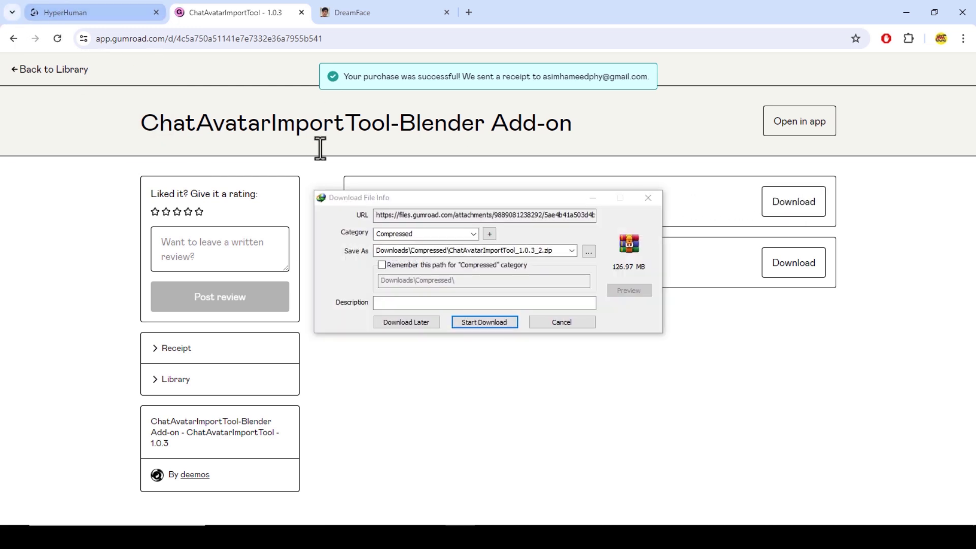
pyautogui.click(481, 325)
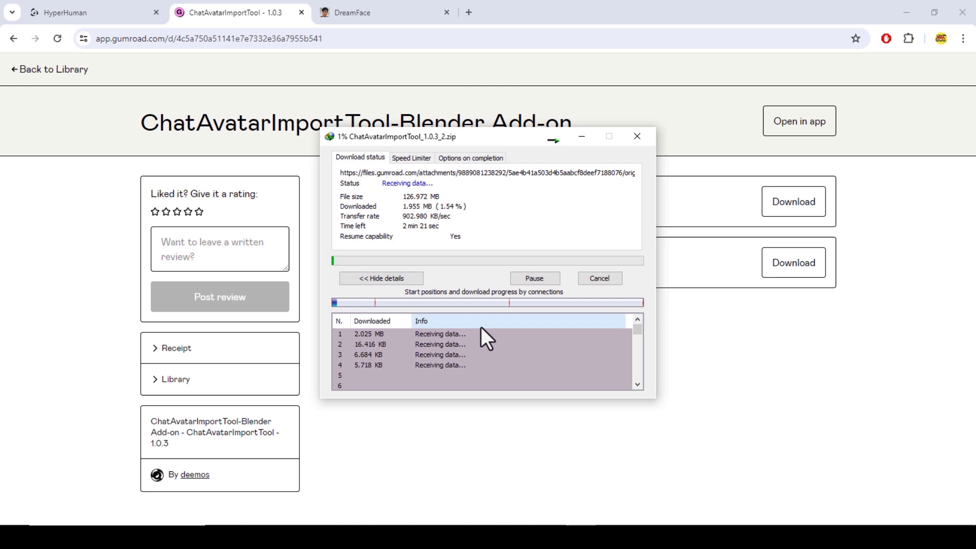
pyautogui.click(581, 137)
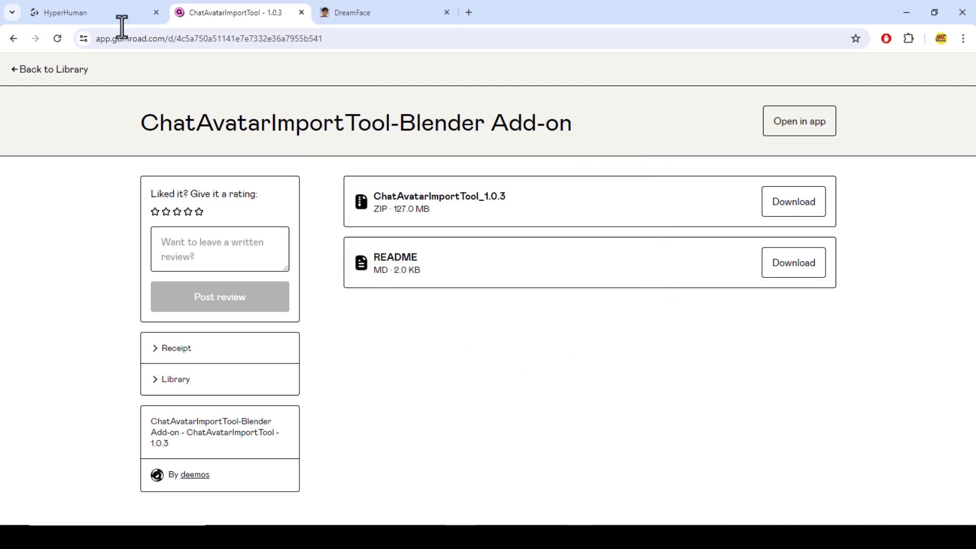
# Step: Back on HyperHuman, copy the avatar's share link and close its details
pyautogui.click(43, 12)
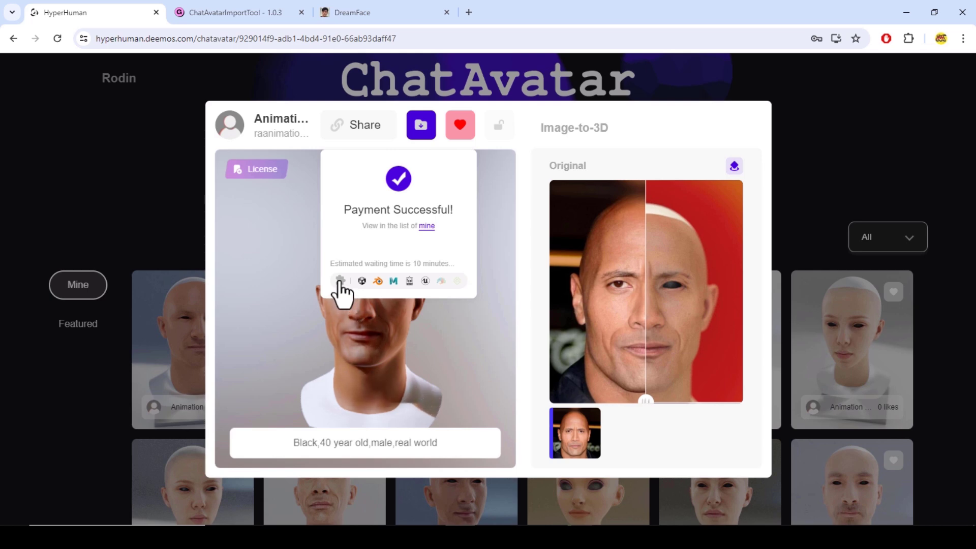
pyautogui.click(377, 128)
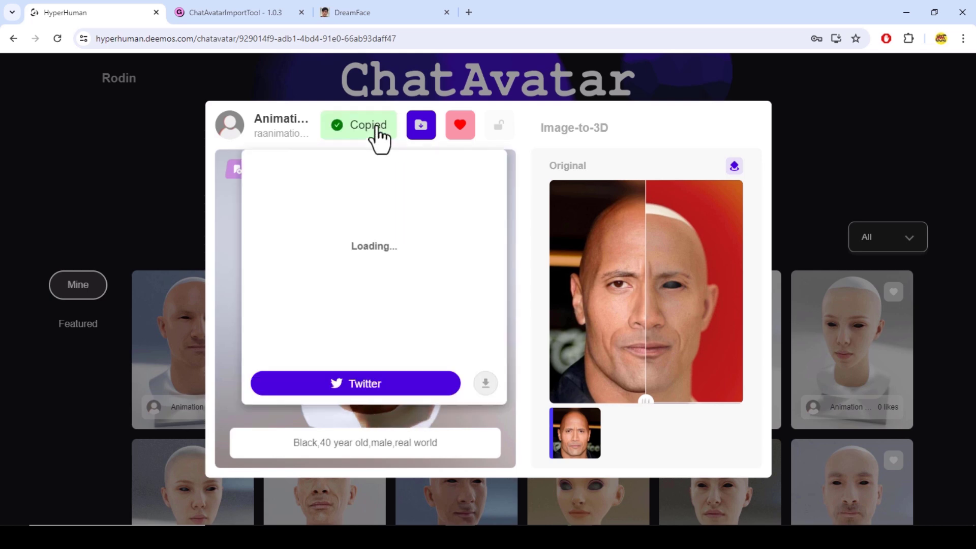
pyautogui.click(154, 181)
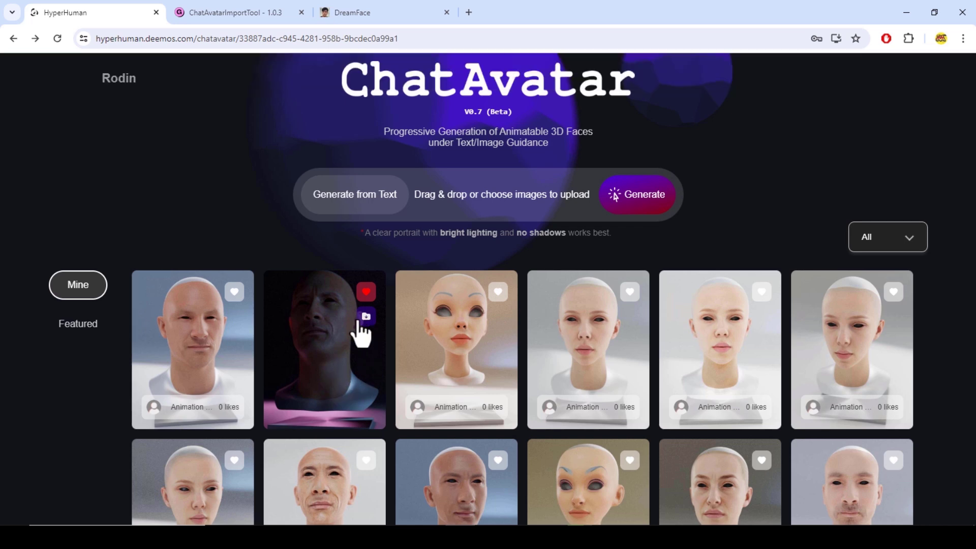
# Step: Reopen the bald man avatar and download its finished pack
pyautogui.click(319, 343)
pyautogui.click(422, 126)
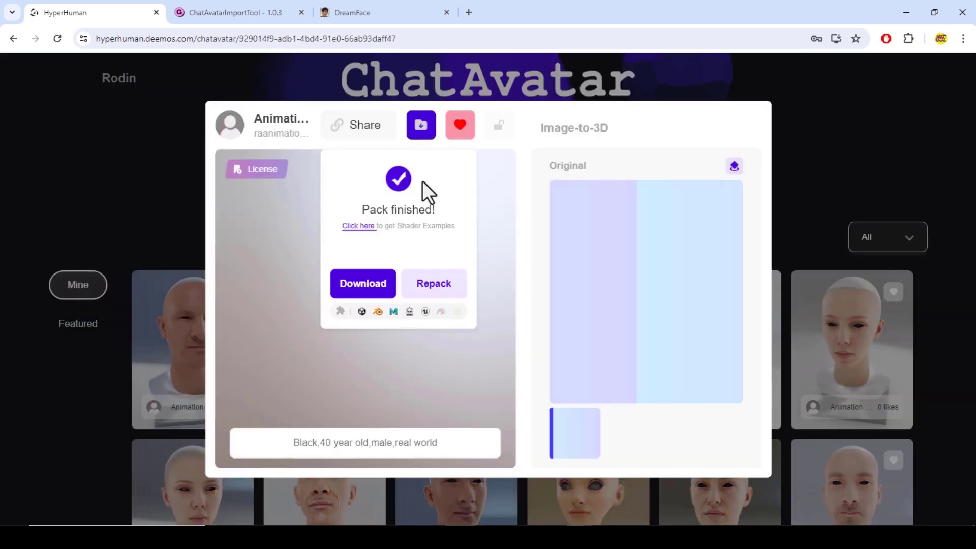
pyautogui.click(365, 285)
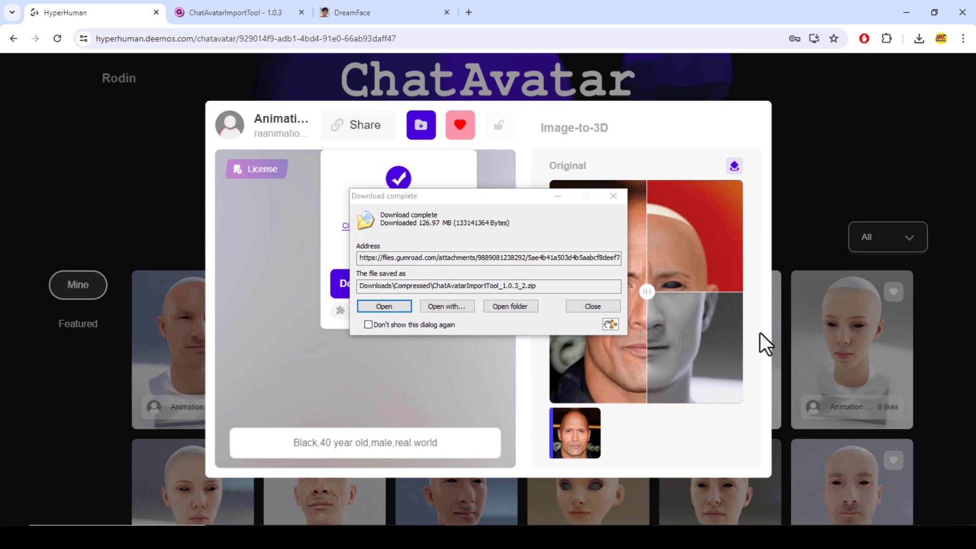
# Step: Dismiss IDM's download-complete notice and check Chrome's recent downloads
pyautogui.click(574, 305)
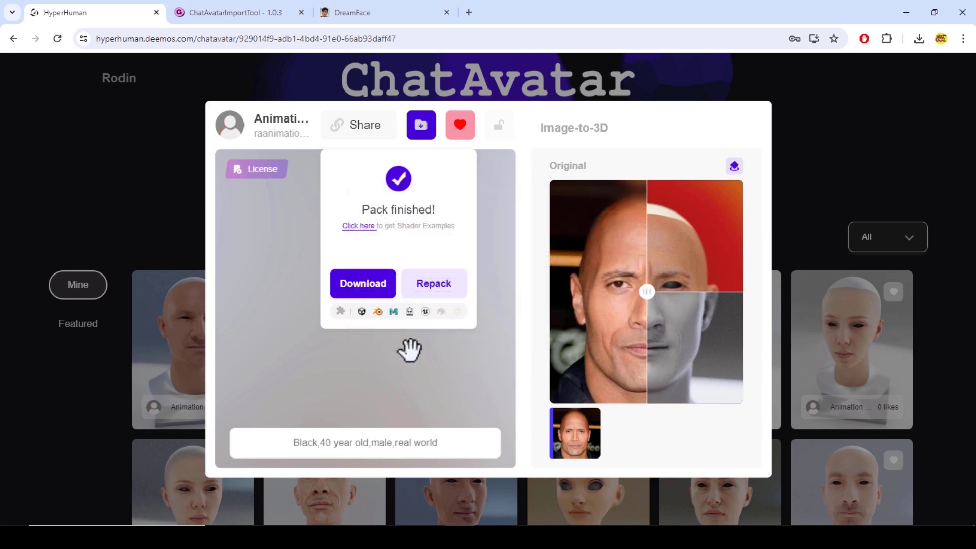
pyautogui.click(919, 38)
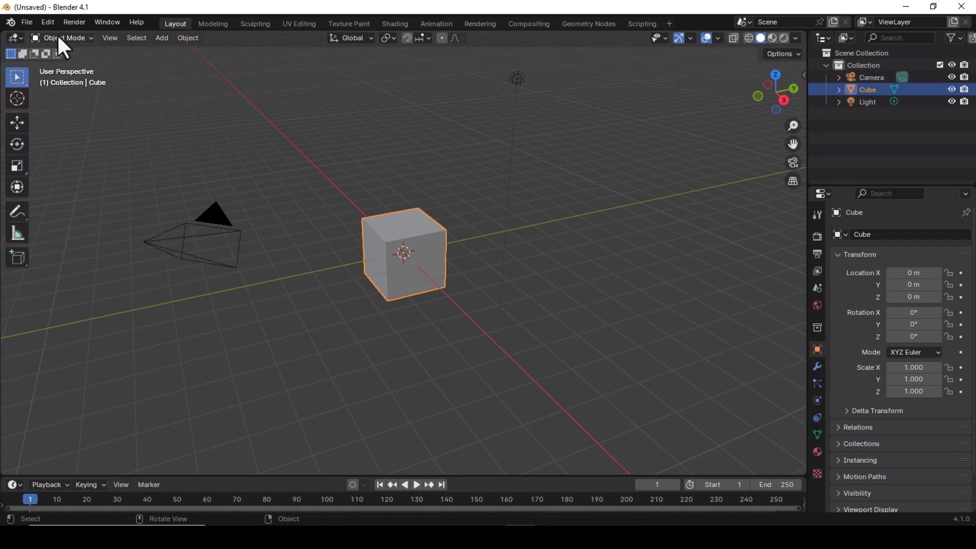
# Step: From Blender's add-on preferences, pick ChatAvatarImportTool_1.0.3_2.zip in Downloads > Compressed to install
pyautogui.click(51, 20)
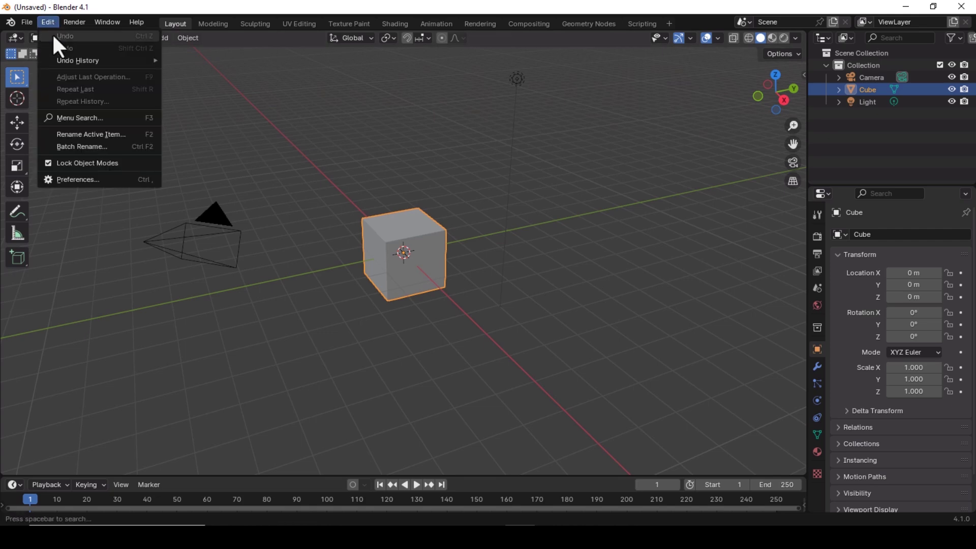
pyautogui.click(98, 180)
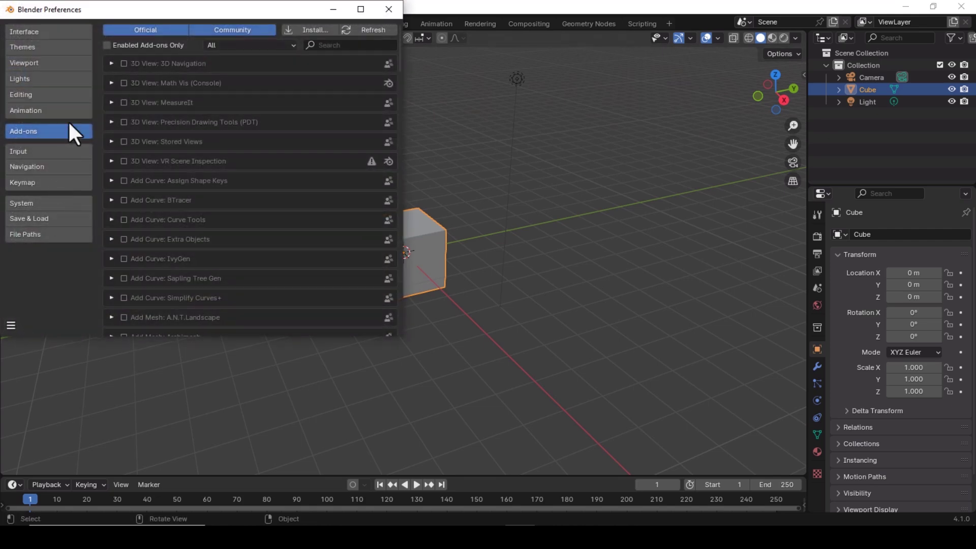
pyautogui.click(306, 30)
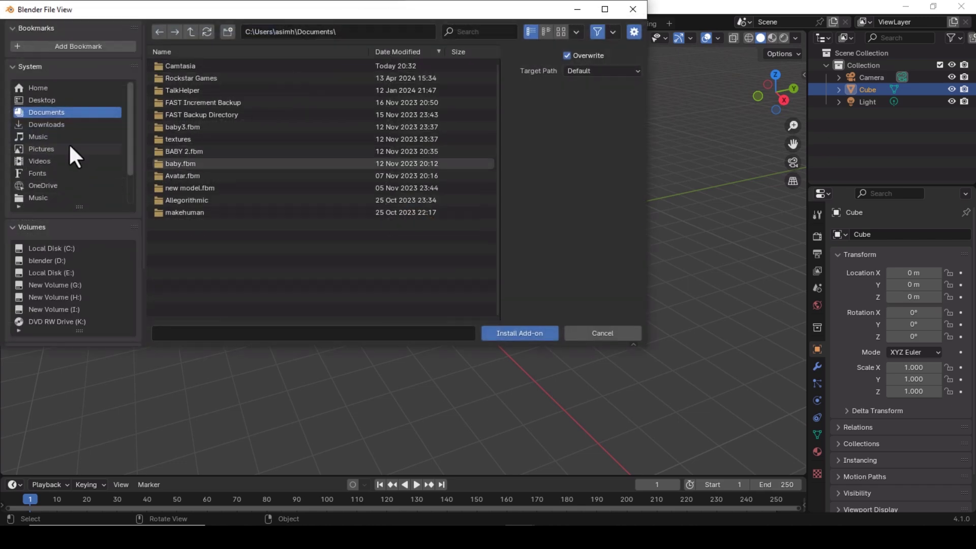
pyautogui.click(68, 123)
pyautogui.click(202, 67)
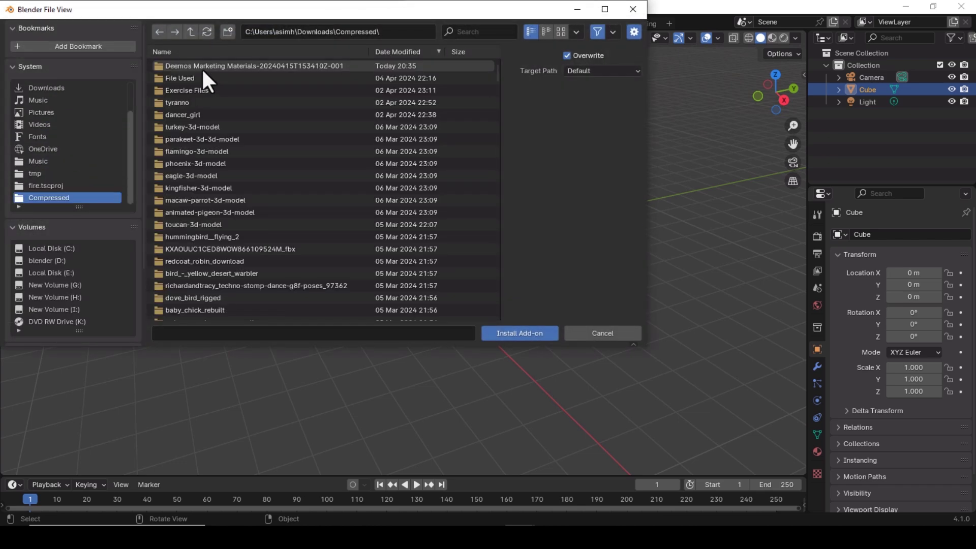
pyautogui.scroll(-5, 202, 68)
pyautogui.scroll(-5, 230, 114)
pyautogui.scroll(-5, 220, 198)
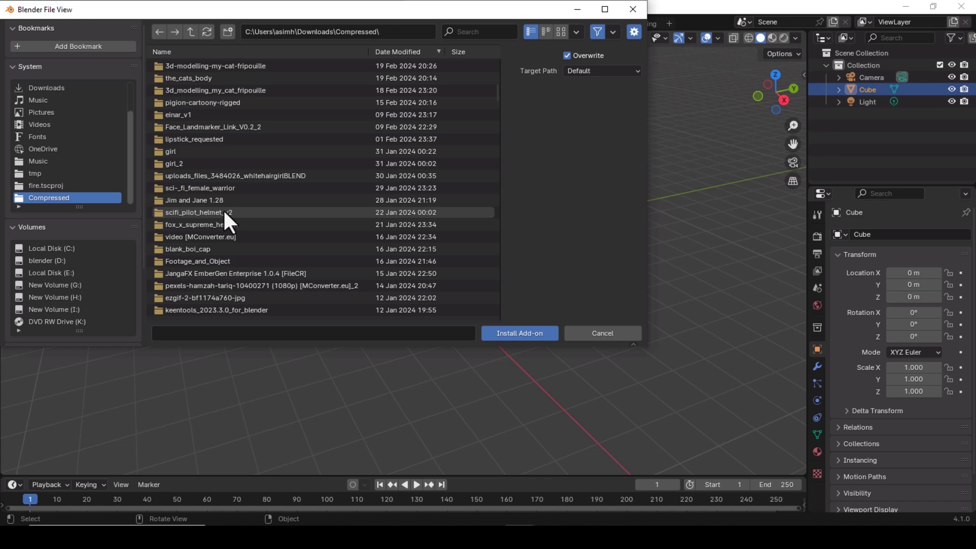
pyautogui.scroll(-5, 224, 211)
pyautogui.scroll(-5, 224, 211)
pyautogui.scroll(-5, 224, 211)
pyautogui.scroll(-3, 224, 211)
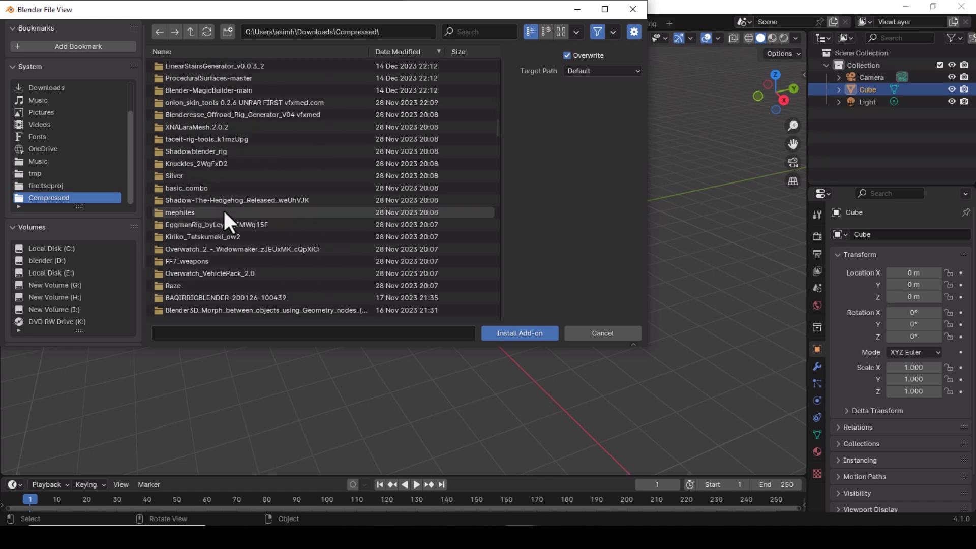
pyautogui.scroll(-5, 224, 211)
pyautogui.scroll(-5, 224, 211)
pyautogui.scroll(-5, 225, 211)
pyautogui.scroll(-1, 225, 211)
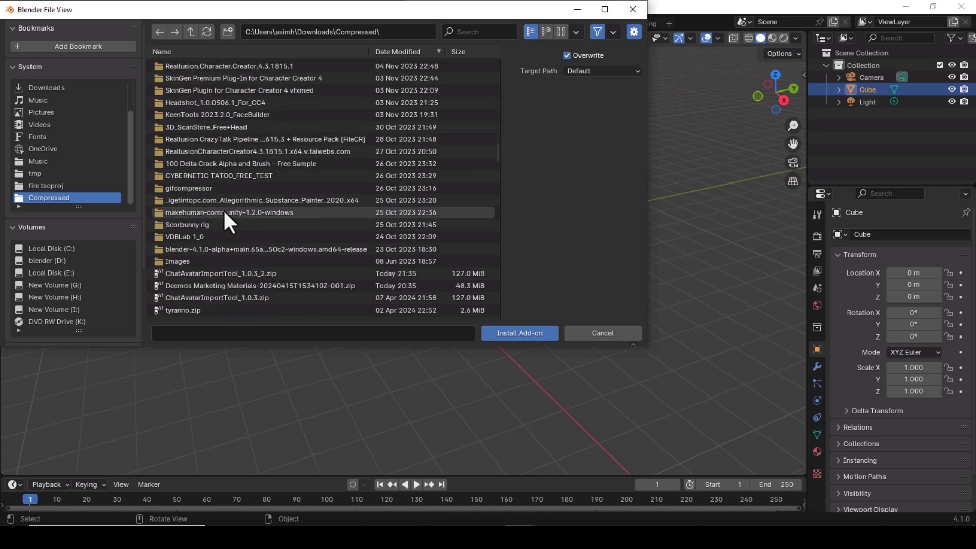
pyautogui.scroll(-1, 224, 216)
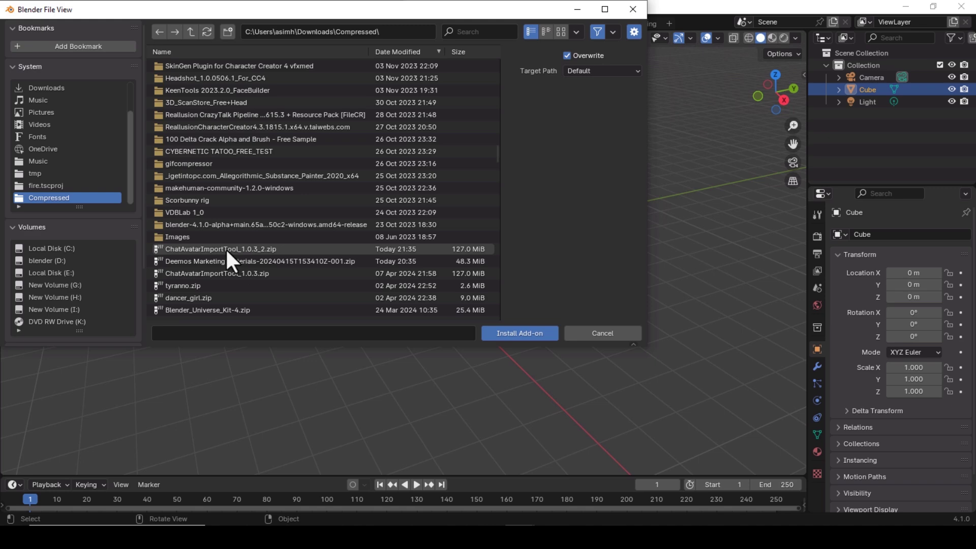
pyautogui.click(226, 248)
# Step: Install and enable the ChatAvatar Import Tool add-on, saving preferences before closing
pyautogui.click(508, 335)
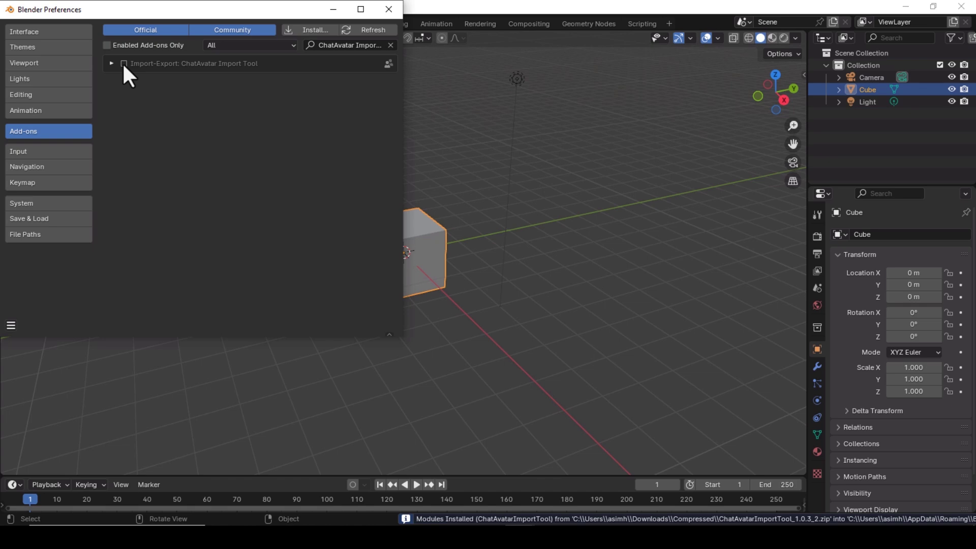
pyautogui.write('chat')
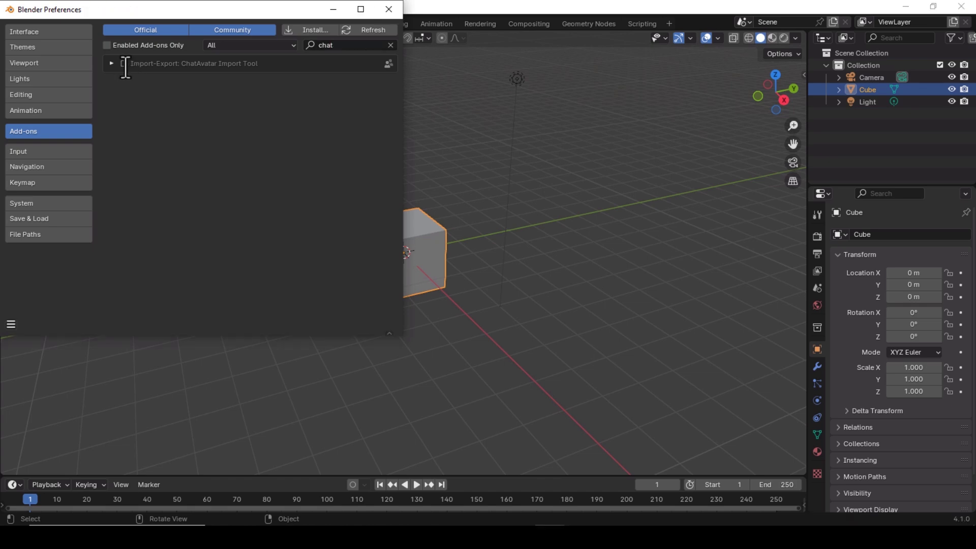
pyautogui.click(111, 63)
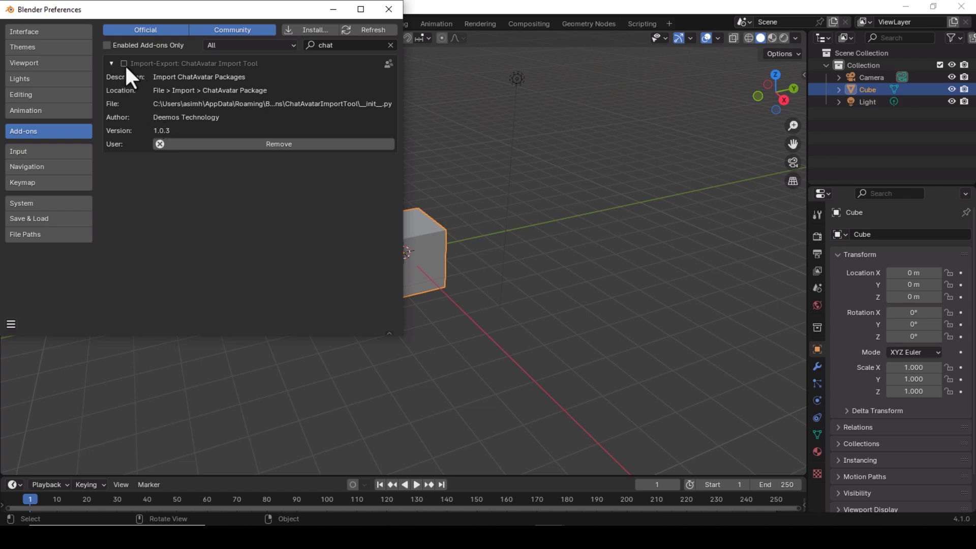
pyautogui.click(123, 64)
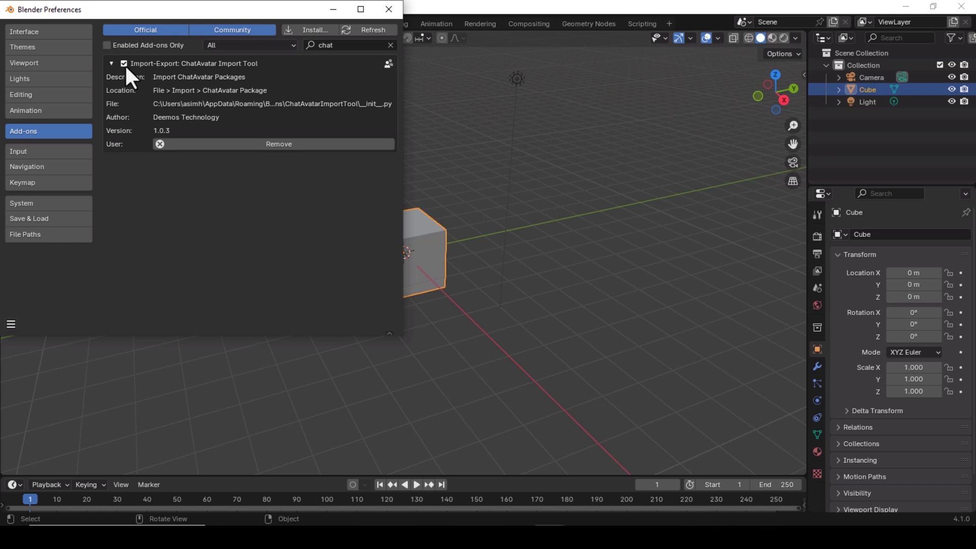
pyautogui.click(51, 220)
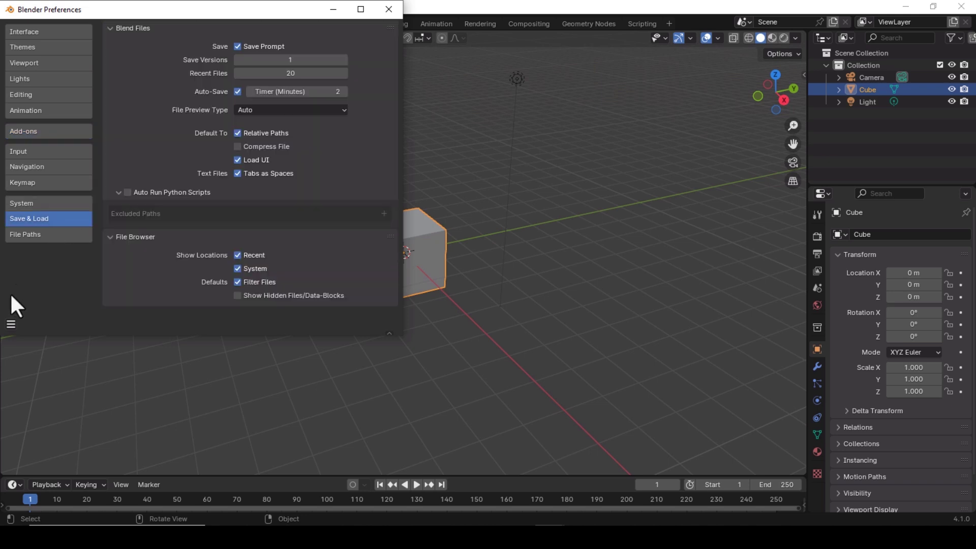
pyautogui.click(10, 324)
pyautogui.click(31, 288)
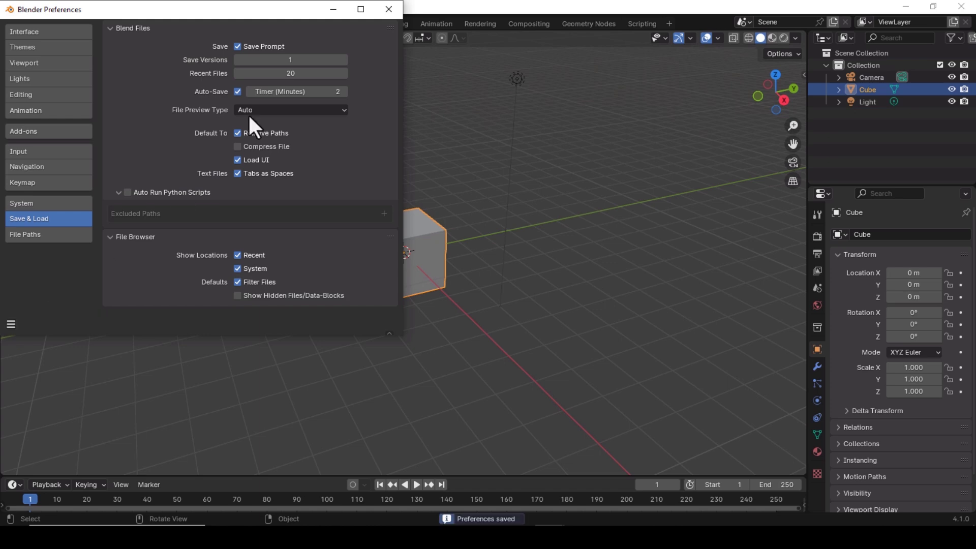
pyautogui.click(388, 9)
# Step: Delete all default objects and launch File > Import > ChatAvatar Package
pyautogui.press('a')
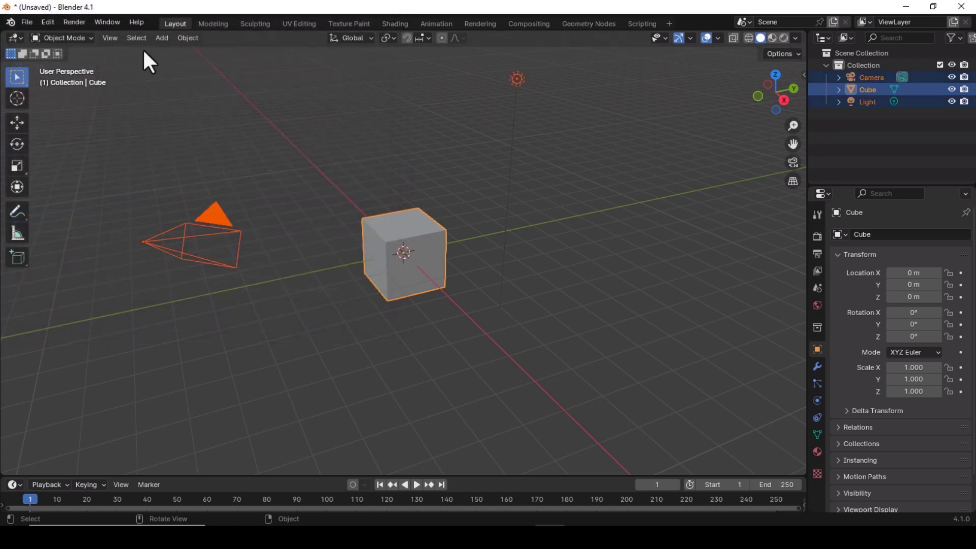
pyautogui.press('Delete')
pyautogui.click(27, 22)
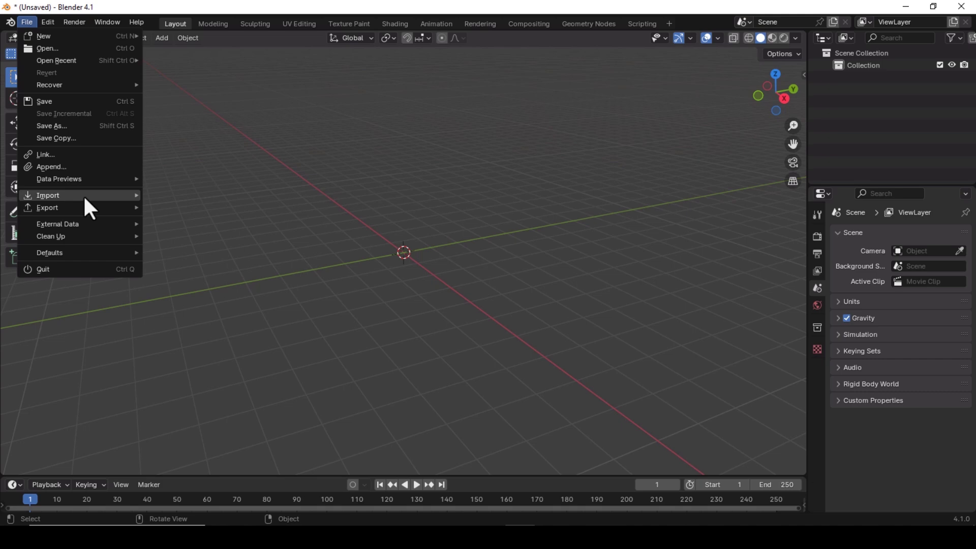
pyautogui.moveTo(47, 195)
pyautogui.click(216, 355)
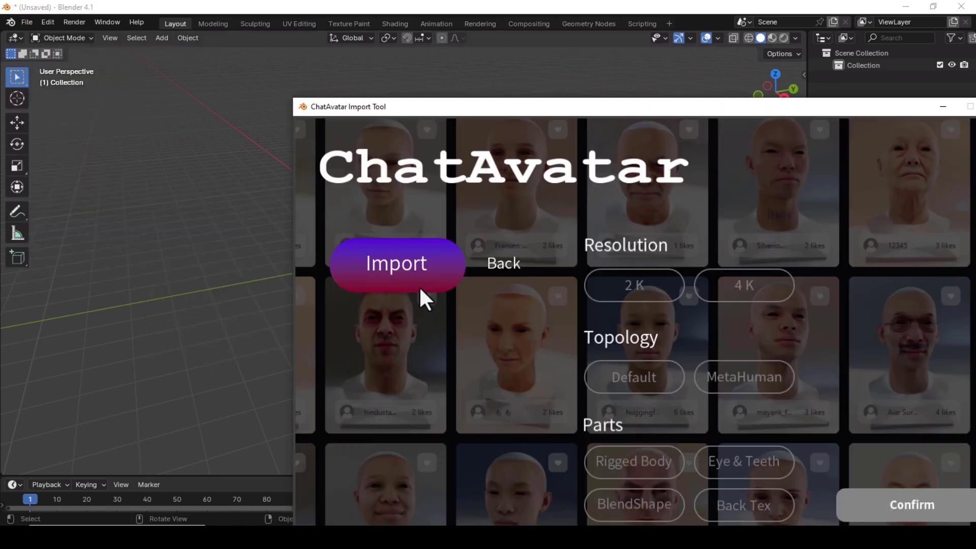
pyautogui.moveTo(652, 107); pyautogui.dragTo(459, 40)
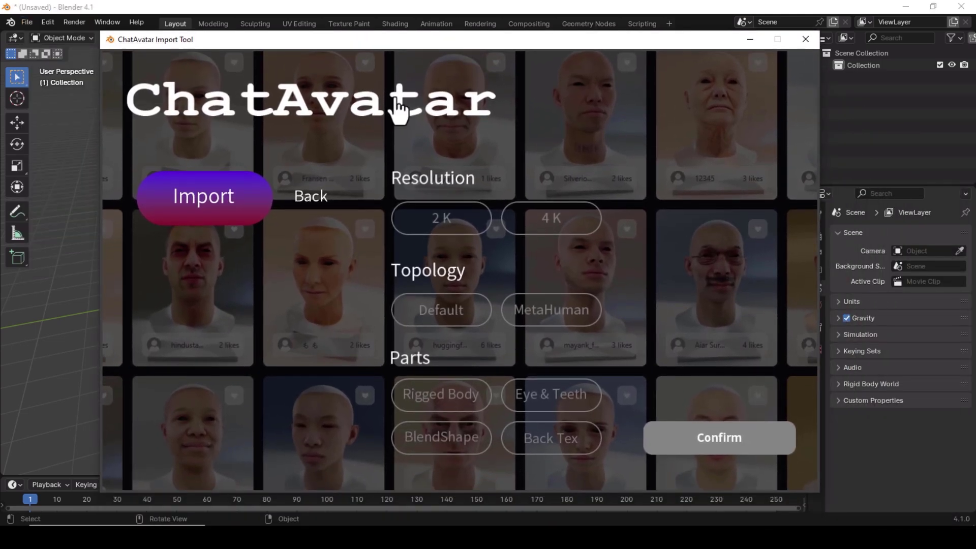
# Step: Choose the first downloaded ChatAvatar zip package for import
pyautogui.click(203, 197)
pyautogui.click(221, 159)
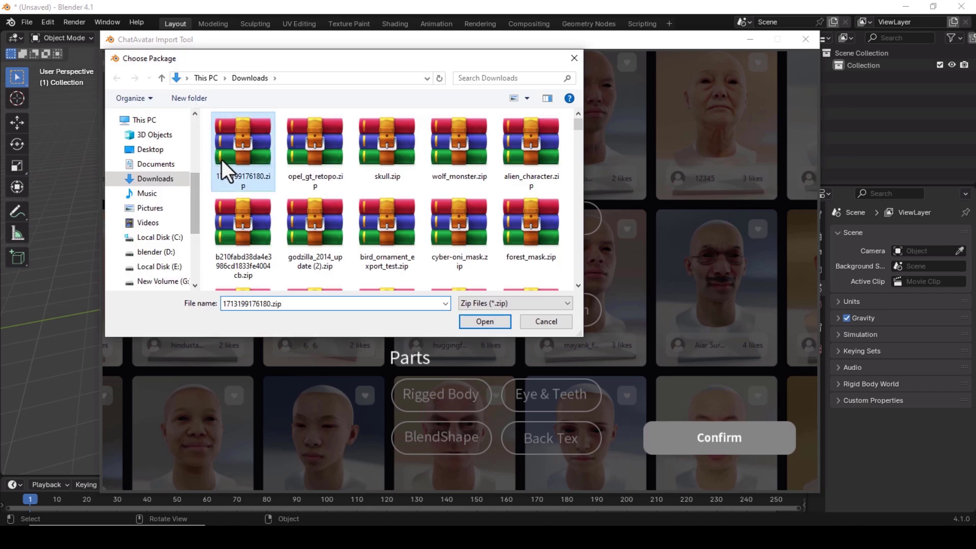
pyautogui.click(475, 320)
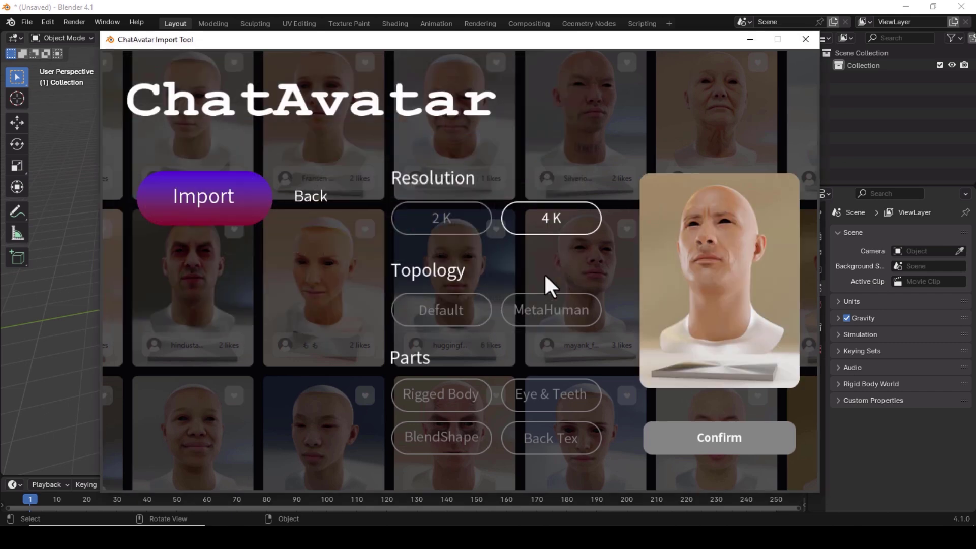
# Step: Import at 4K with Default topology and all four parts, switching to Cycles
pyautogui.click(433, 304)
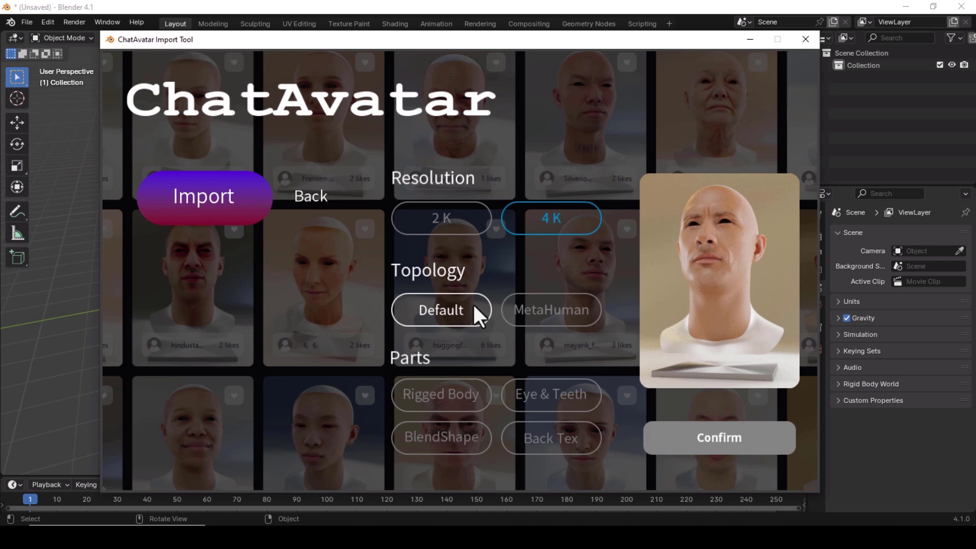
pyautogui.click(473, 304)
pyautogui.click(443, 402)
pyautogui.click(542, 389)
pyautogui.click(538, 424)
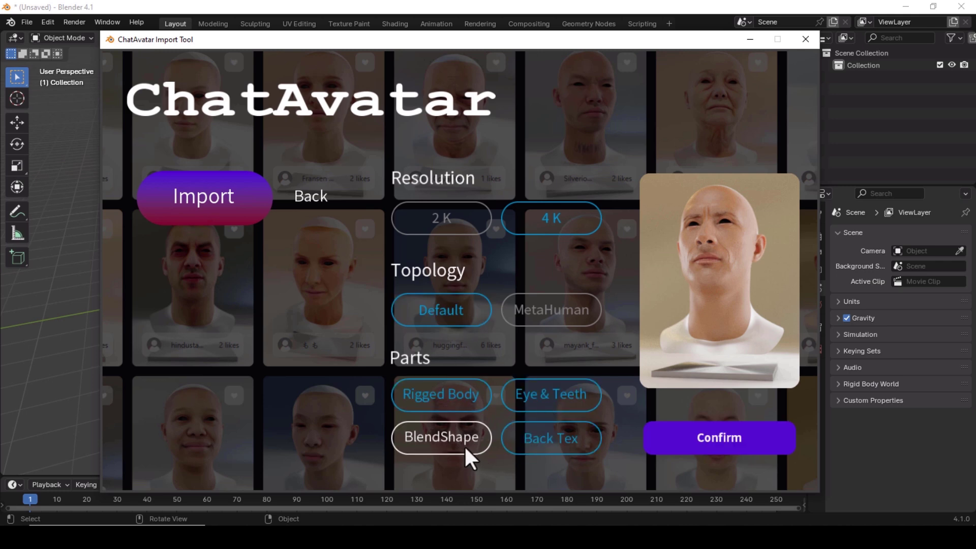
pyautogui.click(464, 445)
pyautogui.click(700, 442)
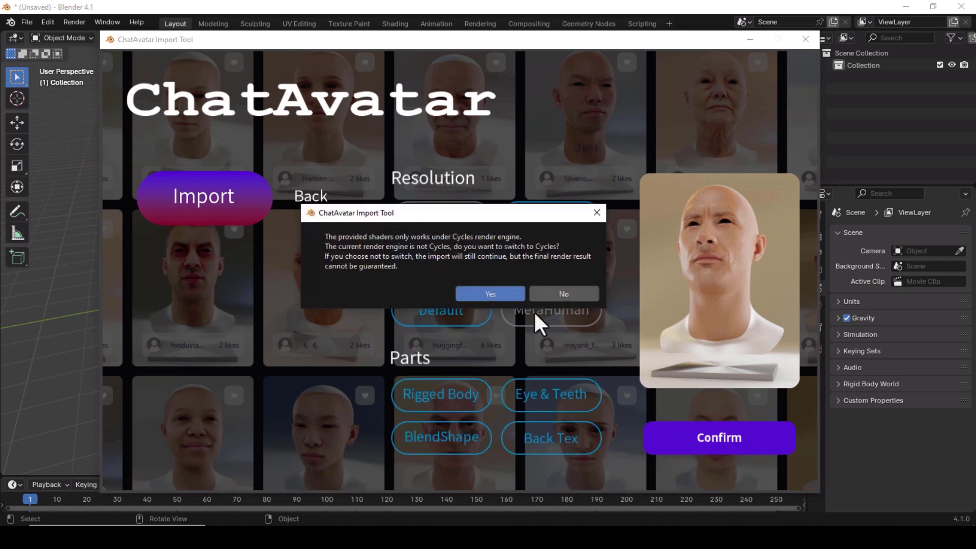
pyautogui.click(504, 295)
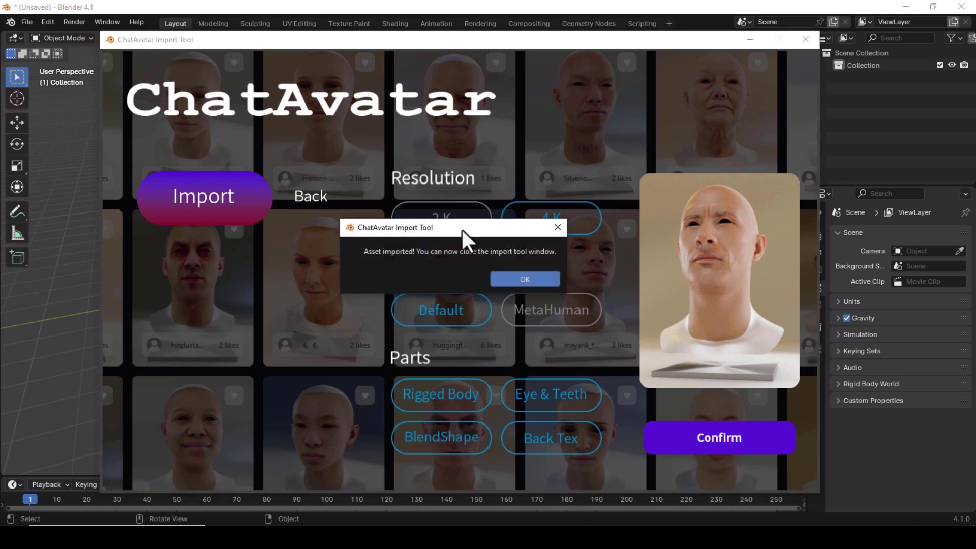
pyautogui.click(524, 279)
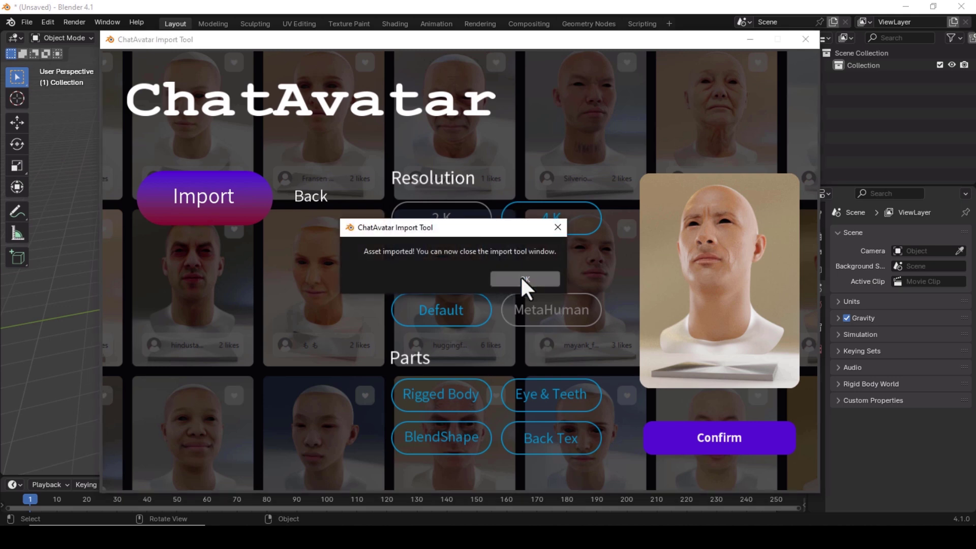
# Step: Close the ChatAvatar Import Tool and frame the T-posed character in front view
pyautogui.click(800, 38)
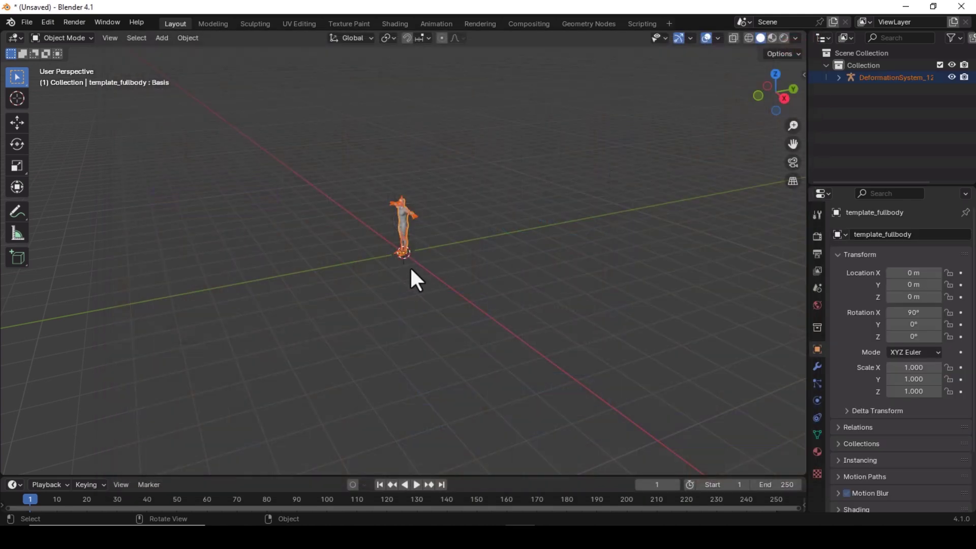
pyautogui.press('KP_1')
pyautogui.scroll(6, 434, 221)
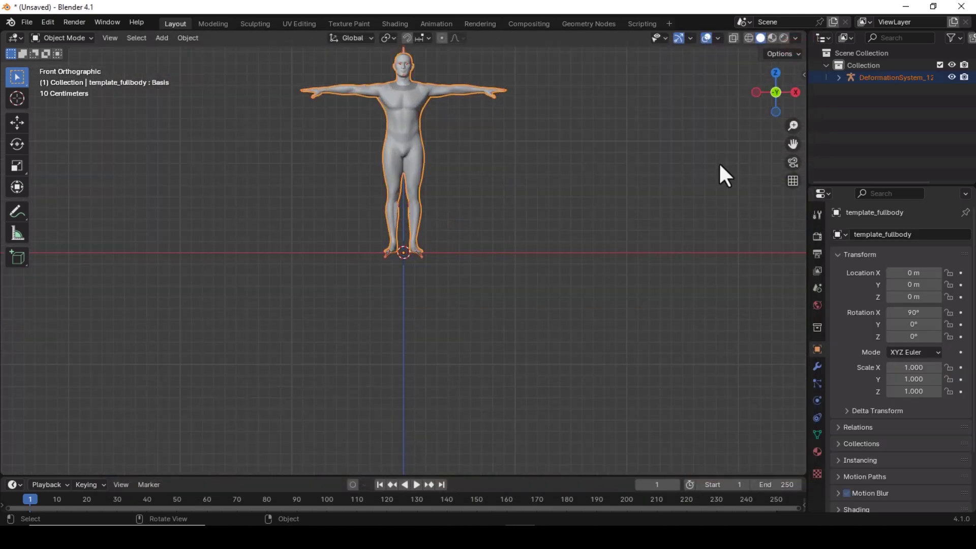
pyautogui.moveTo(794, 144); pyautogui.dragTo(715, 171)
pyautogui.scroll(2, 461, 142)
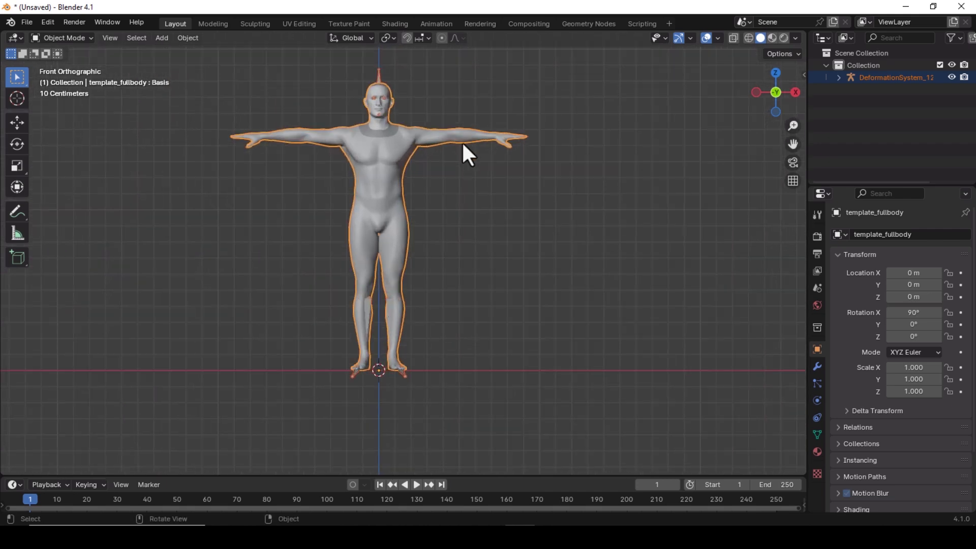
pyautogui.scroll(1, 461, 141)
pyautogui.moveTo(783, 158); pyautogui.dragTo(776, 226)
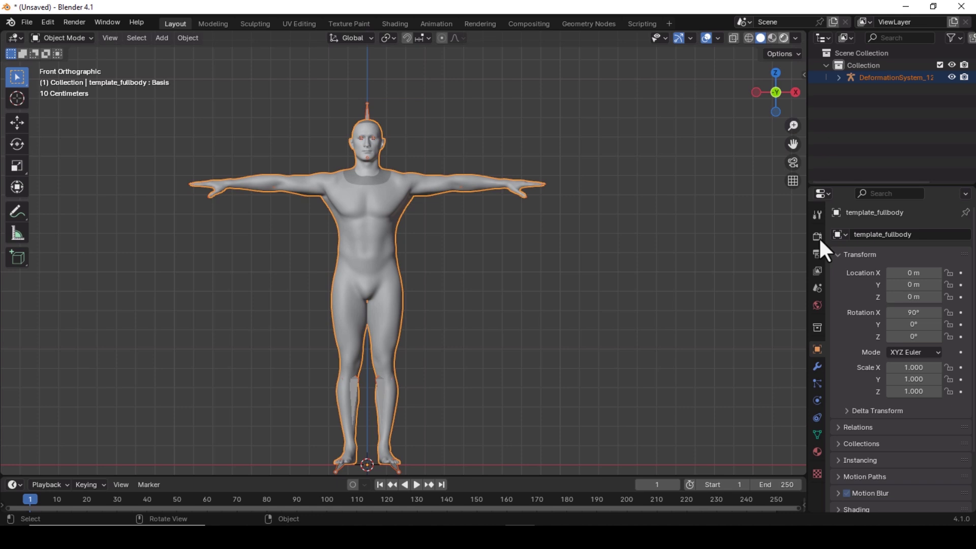
# Step: Turn on Rendered viewport shading and bring up the Cycles render device choices
pyautogui.click(783, 37)
pyautogui.click(795, 37)
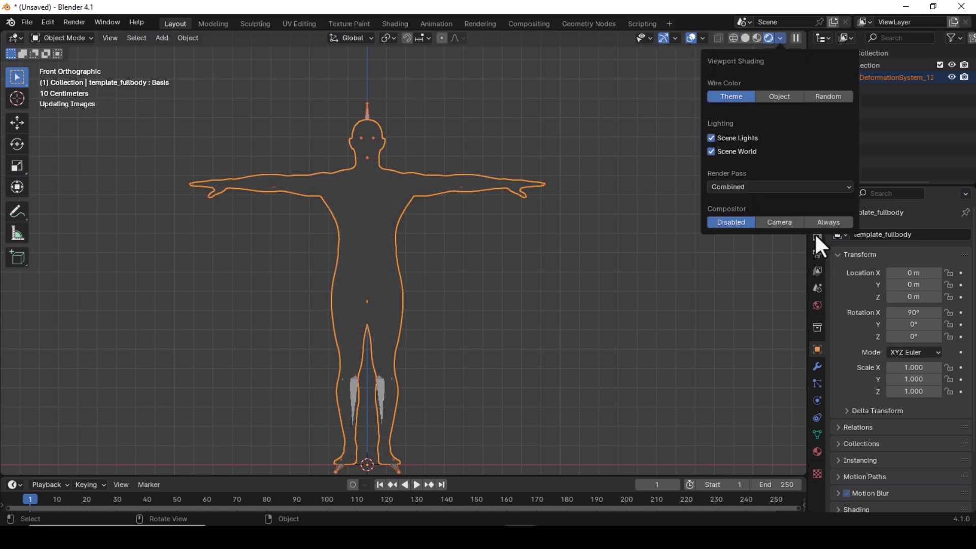
pyautogui.click(814, 232)
pyautogui.click(815, 235)
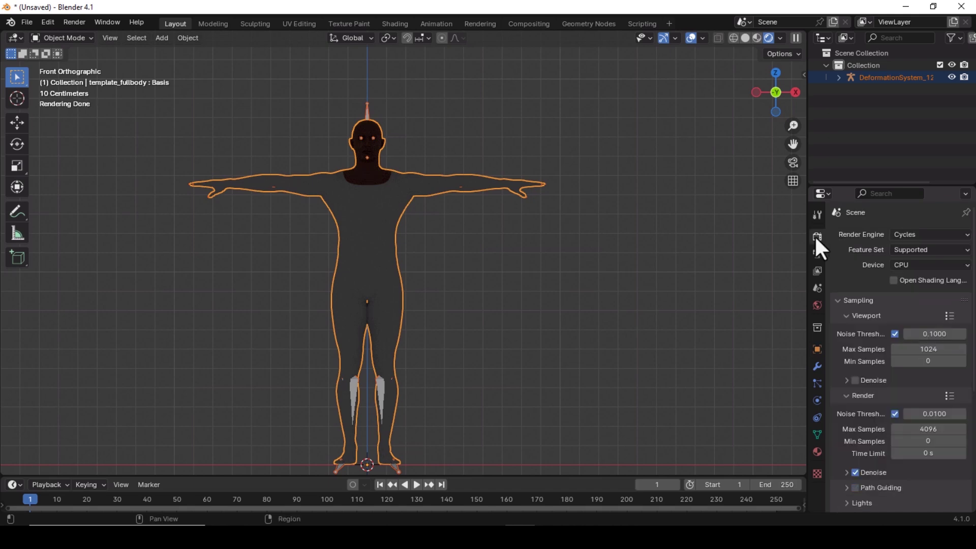
pyautogui.click(898, 263)
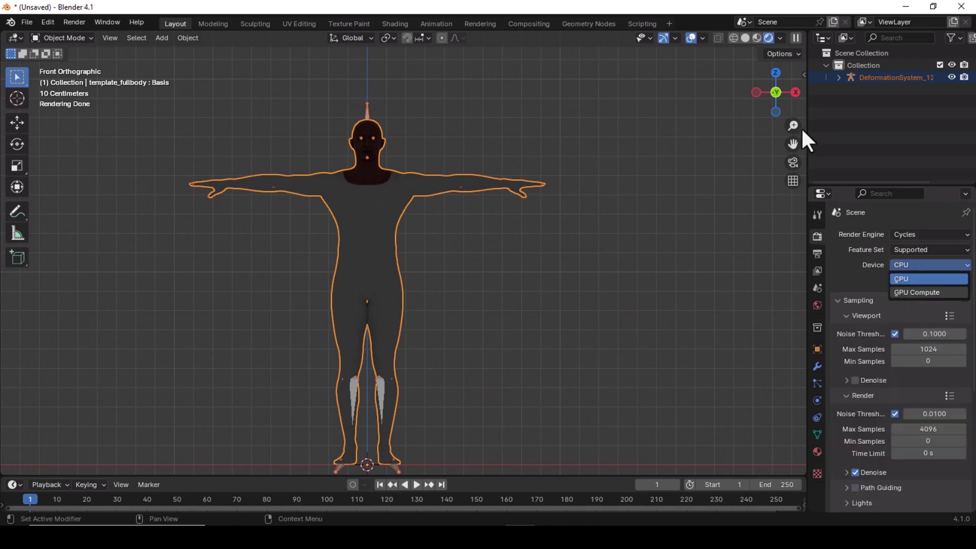
# Step: Render on GPU Compute, turn off the scene world, and use the city environment lighting
pyautogui.click(776, 39)
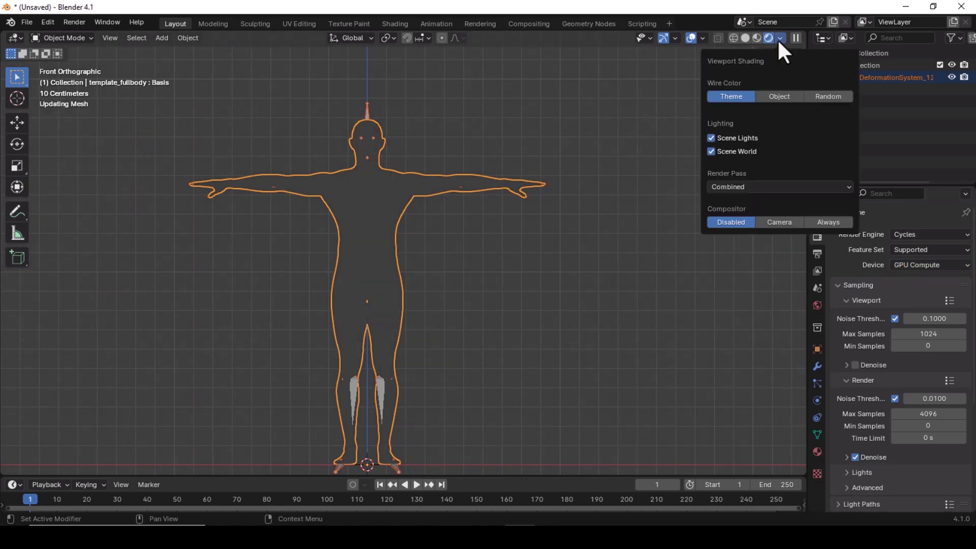
pyautogui.click(726, 148)
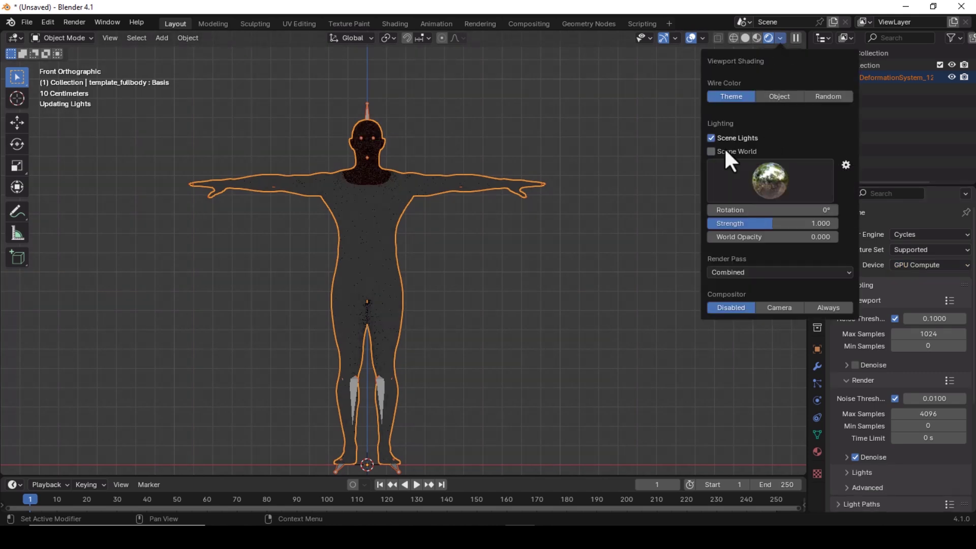
pyautogui.click(768, 184)
pyautogui.click(552, 227)
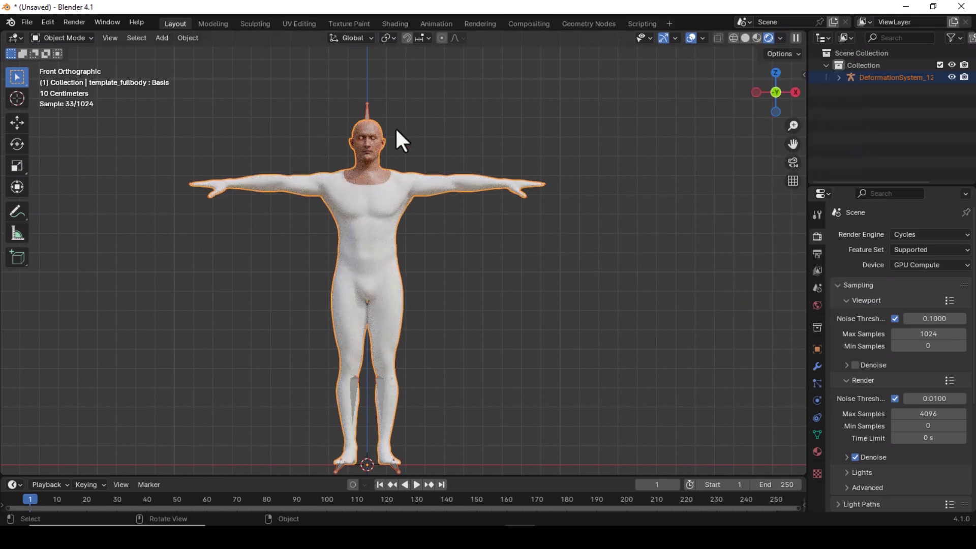
# Step: Zoom to the head, then select the armature and hide it with H
pyautogui.moveTo(792, 125); pyautogui.dragTo(793, 107)
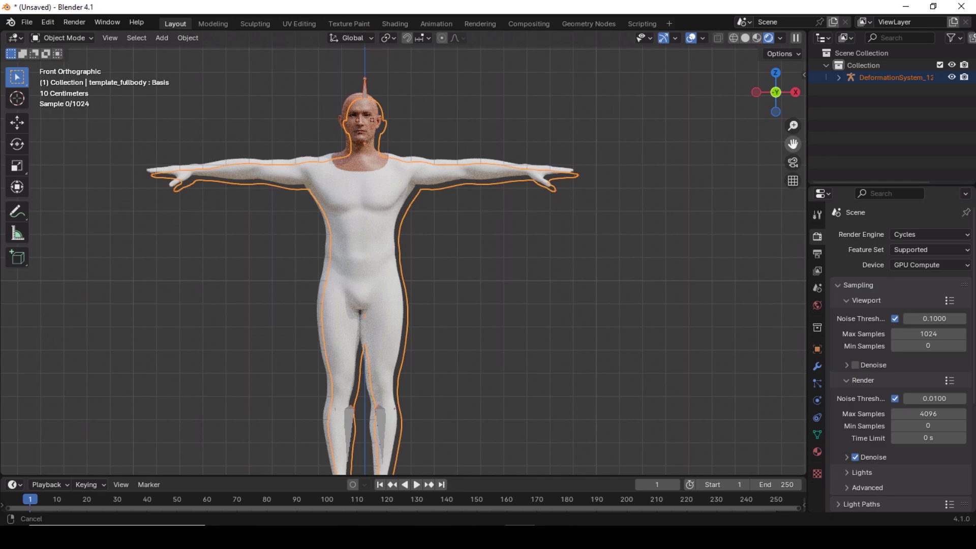
pyautogui.scroll(5, 435, 102)
pyautogui.scroll(-1, 793, 143)
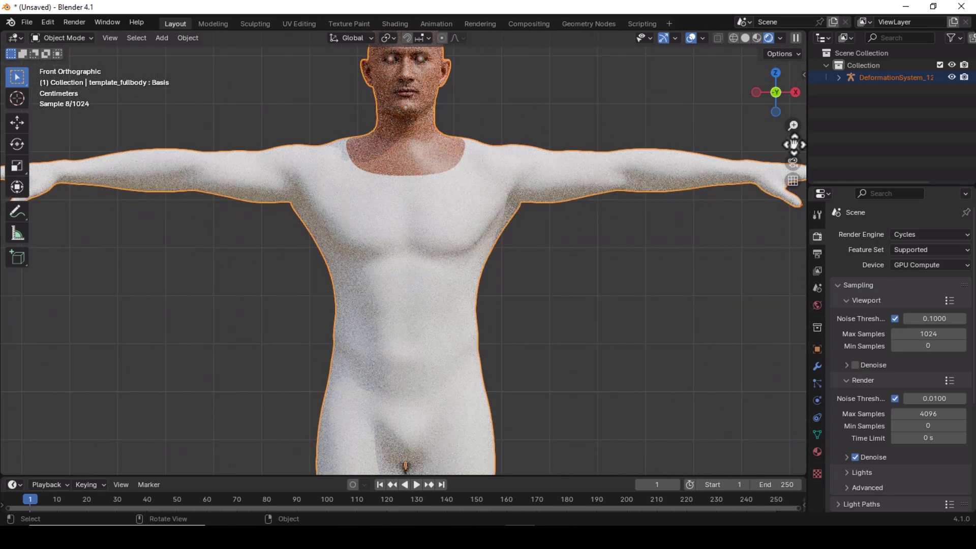
pyautogui.moveTo(793, 144); pyautogui.dragTo(763, 158)
pyautogui.scroll(3, 503, 155)
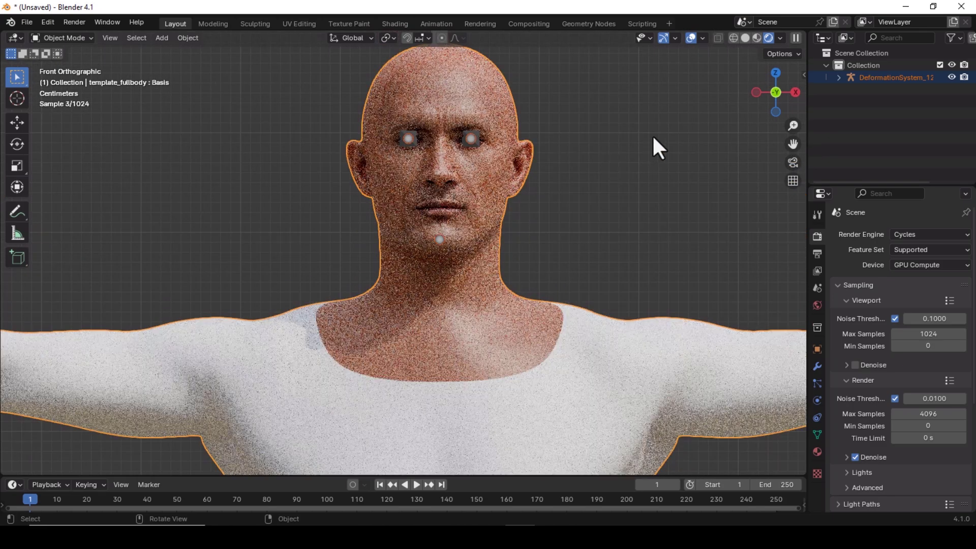
pyautogui.click(652, 135)
pyautogui.click(472, 137)
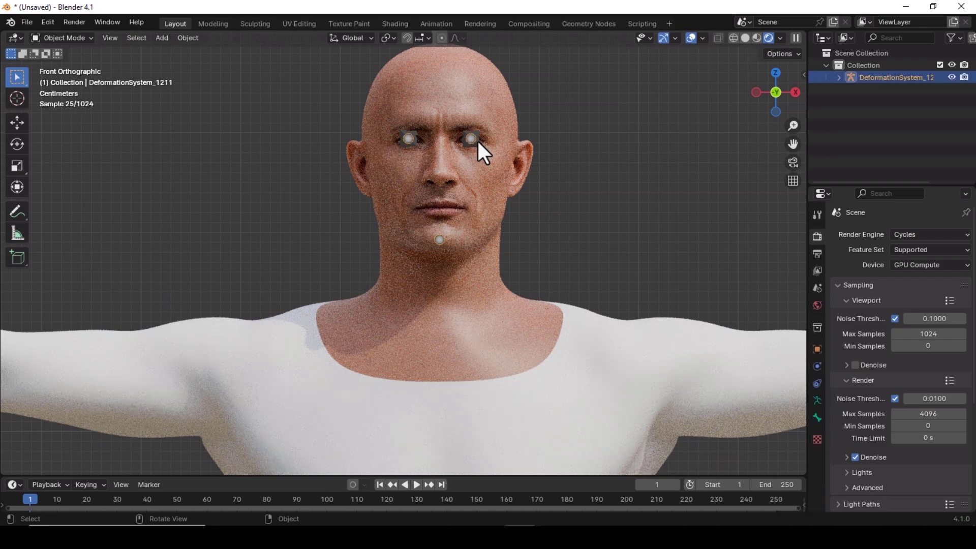
pyautogui.press('h')
pyautogui.scroll(1, 468, 137)
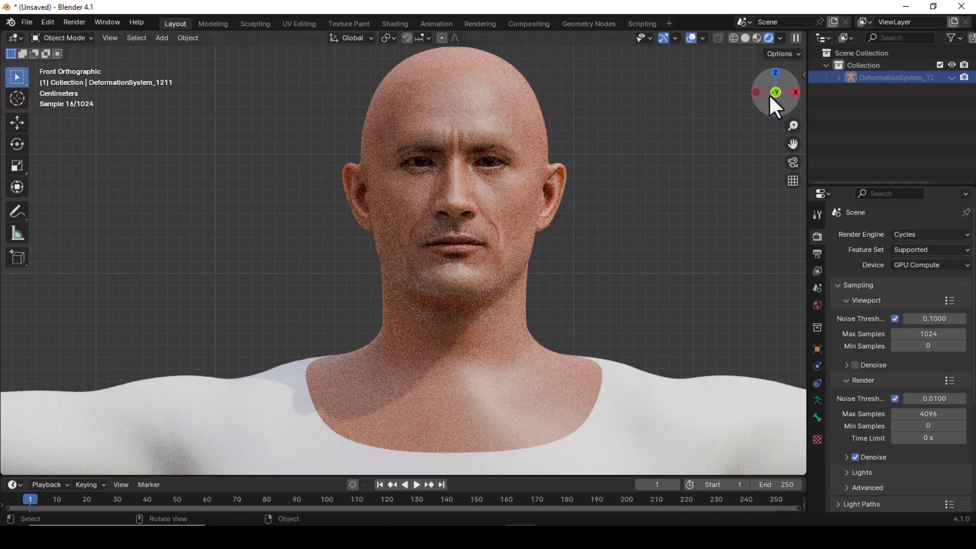
# Step: Orbit around the head and switch the viewport to Material Preview shading
pyautogui.moveTo(768, 94); pyautogui.dragTo(759, 150)
pyautogui.moveTo(771, 93); pyautogui.dragTo(759, 91)
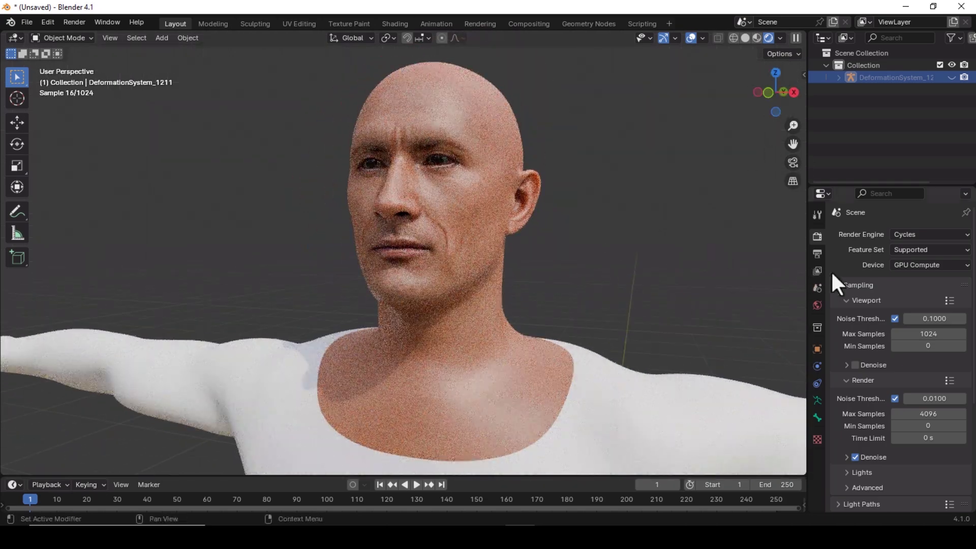
pyautogui.click(754, 38)
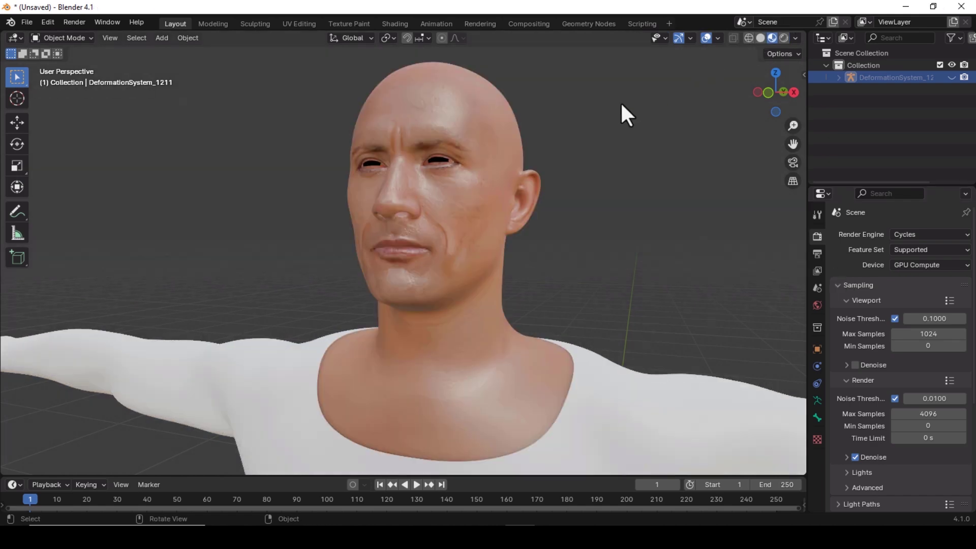
# Step: Set the body's Occlusion material blend mode to Alpha Hashed under Viewport Display settings
pyautogui.click(470, 192)
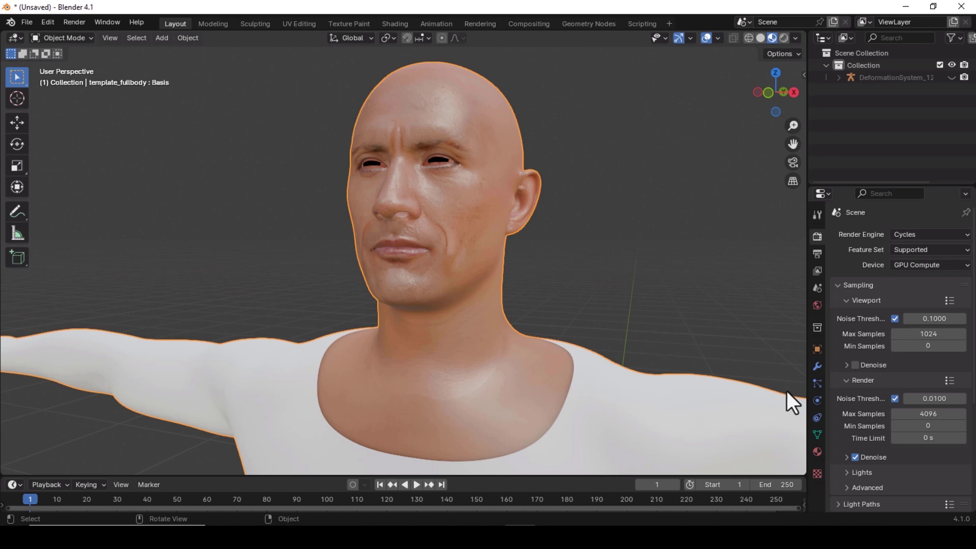
pyautogui.click(817, 451)
pyautogui.scroll(-2, 884, 261)
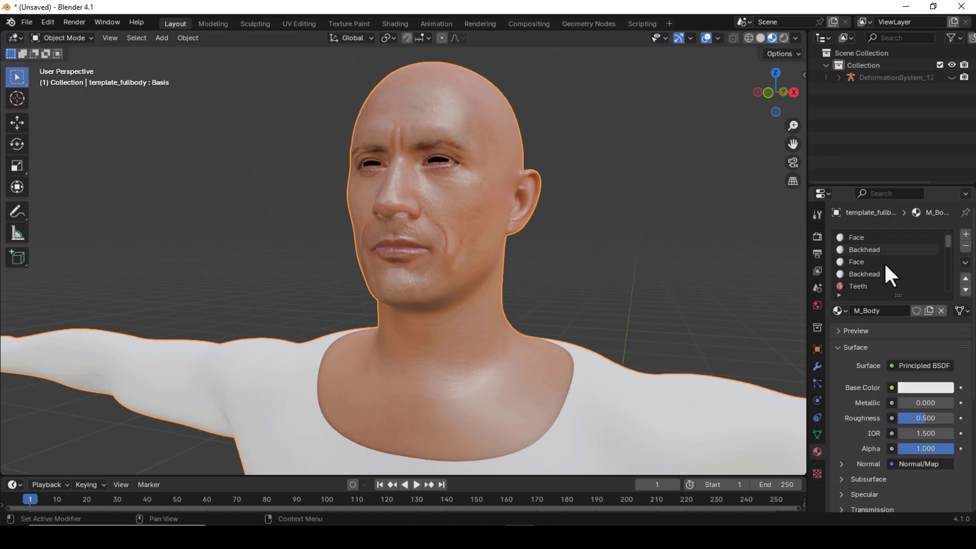
pyautogui.scroll(-2, 884, 262)
pyautogui.scroll(-2, 880, 268)
pyautogui.click(870, 285)
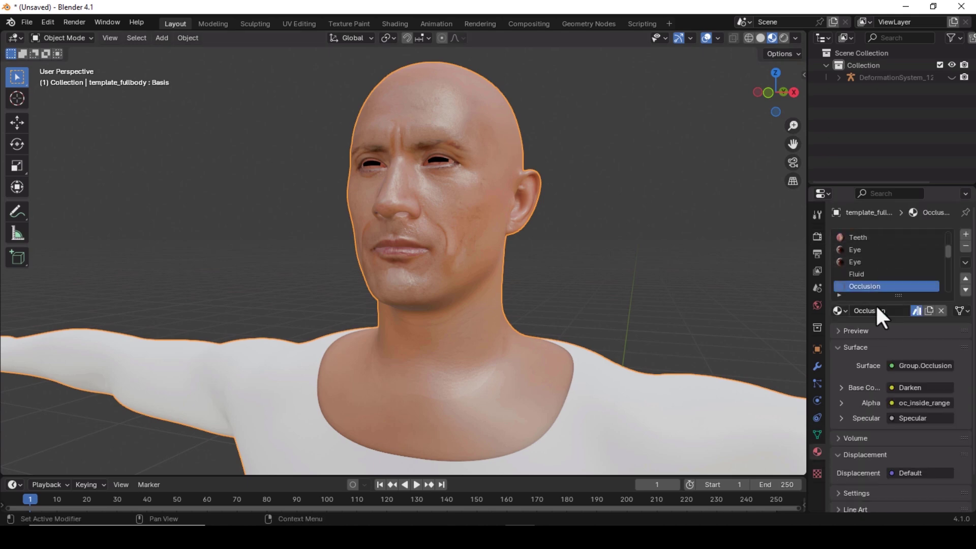
pyautogui.scroll(-2, 877, 308)
pyautogui.click(839, 483)
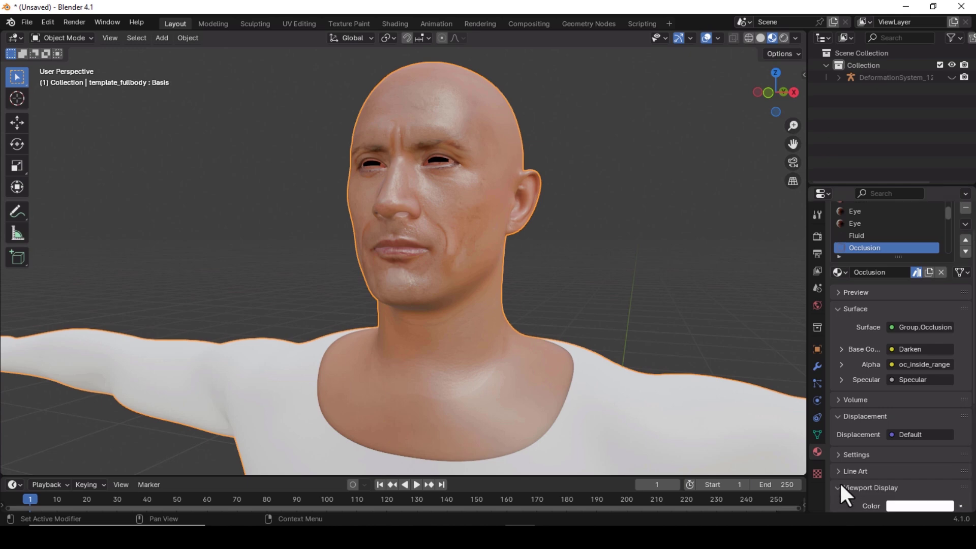
pyautogui.scroll(-3, 857, 491)
pyautogui.scroll(-2, 894, 461)
pyautogui.scroll(-2, 916, 433)
pyautogui.click(926, 414)
pyautogui.click(924, 449)
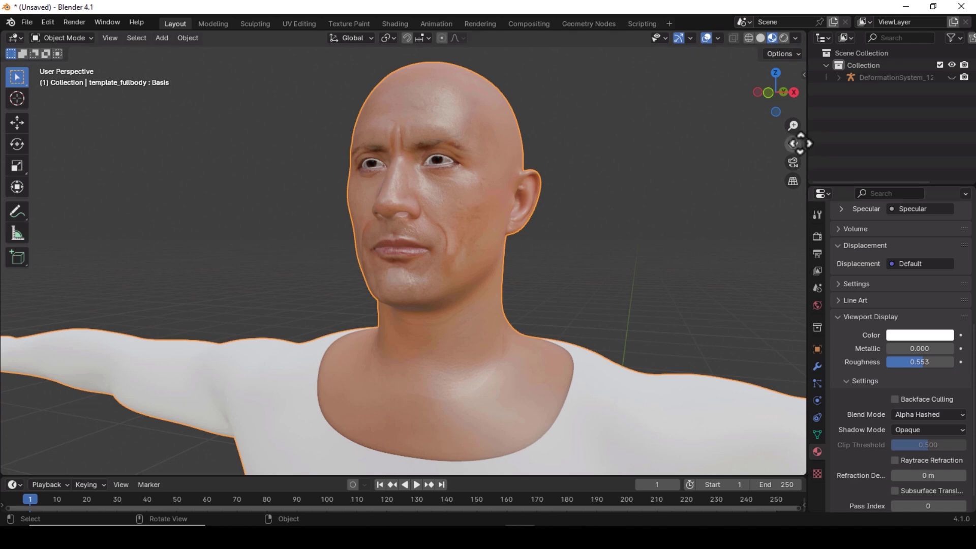
pyautogui.moveTo(799, 144)
pyautogui.mouseDown()
pyautogui.moveTo(779, 94)
pyautogui.moveTo(747, 92)
pyautogui.mouseUp()
pyautogui.scroll(-1, 601, 158)
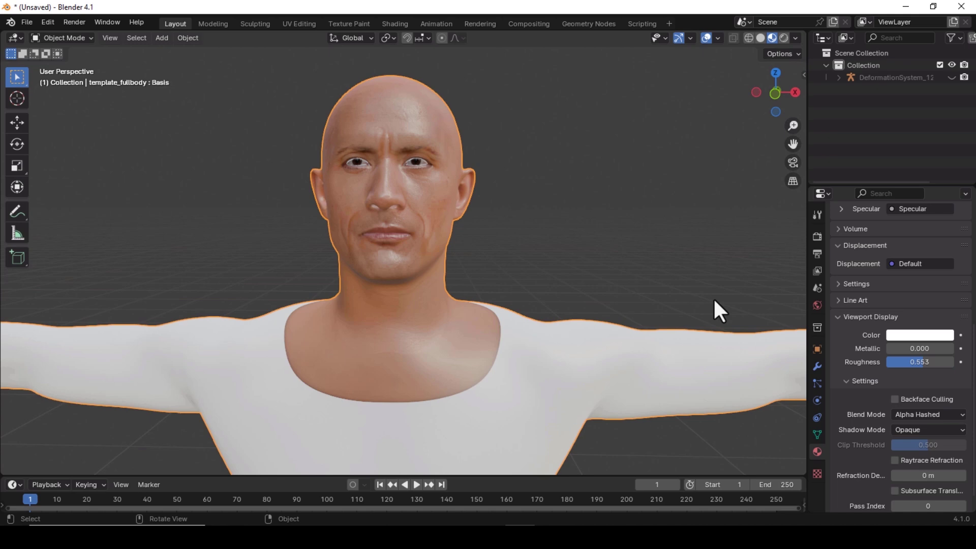
# Step: Test the browDownLeft and cheekPuff shape keys, then reset cheekPuff to zero
pyautogui.click(816, 433)
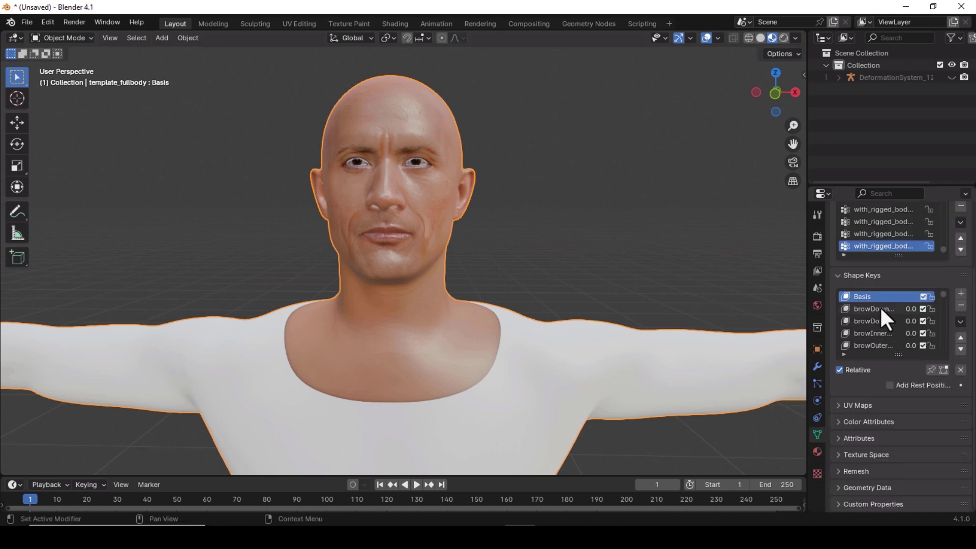
pyautogui.click(867, 308)
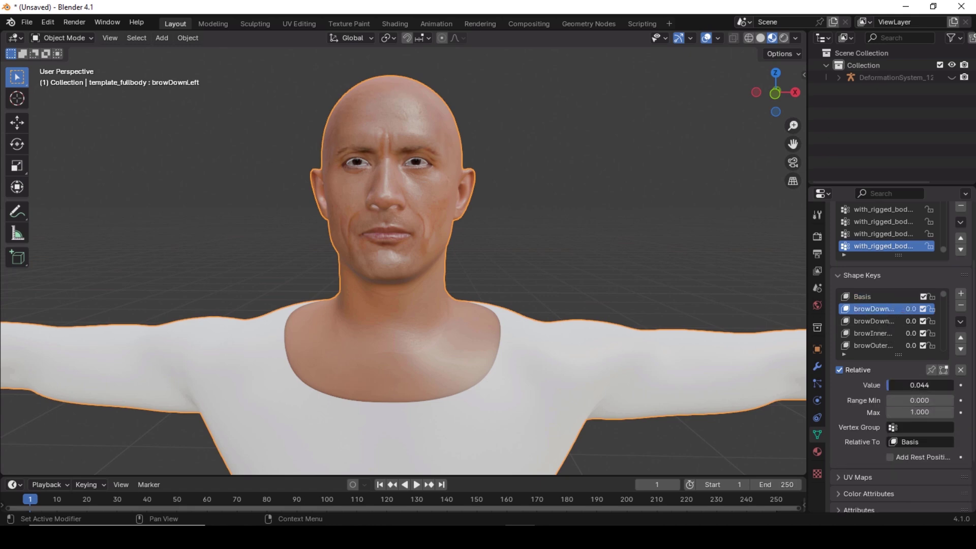
pyautogui.moveTo(918, 384); pyautogui.dragTo(953, 384)
pyautogui.scroll(-4, 864, 336)
pyautogui.click(863, 309)
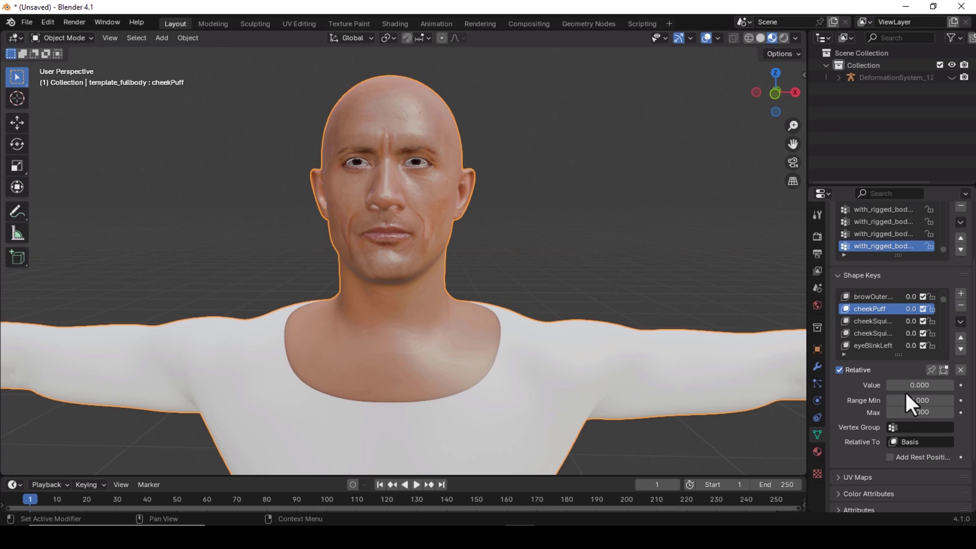
pyautogui.click(907, 385)
pyautogui.write('1')
pyautogui.press('Return')
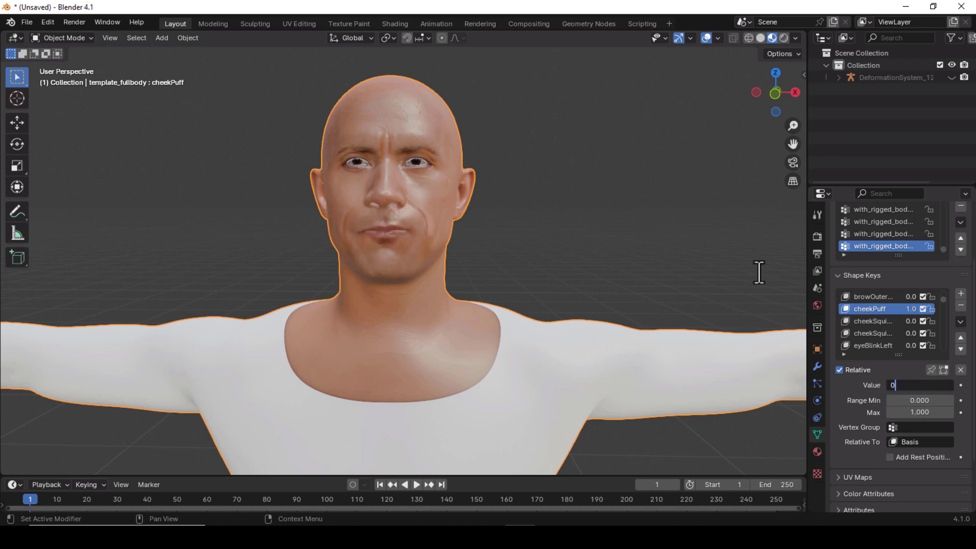
pyautogui.hotkey('ctrl', 'z')
pyautogui.scroll(-1, 854, 321)
pyautogui.scroll(-1, 855, 320)
# Step: Set the eyeBlinkLeft shape key to 1, then reset it to 0
pyautogui.click(870, 321)
pyautogui.click(919, 385)
pyautogui.write('1')
pyautogui.press('Return')
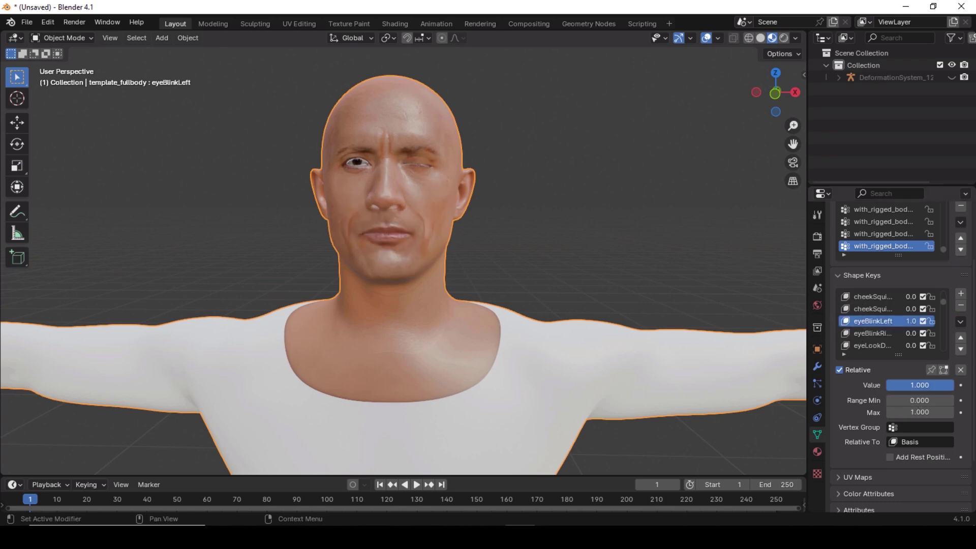
pyautogui.hotkey('ctrl', 'z')
pyautogui.scroll(-1, 885, 332)
pyautogui.scroll(-5, 884, 331)
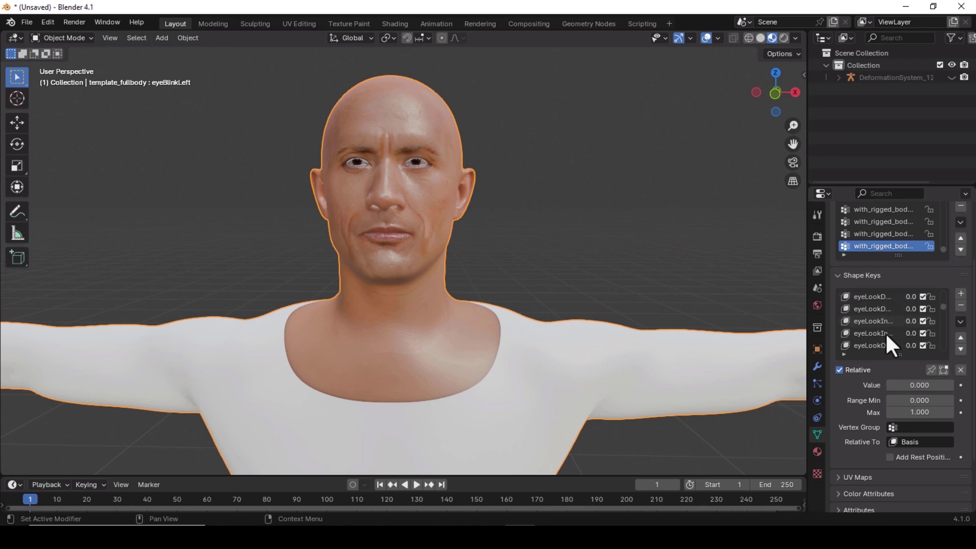
pyautogui.scroll(-2, 882, 341)
pyautogui.scroll(-2, 883, 341)
pyautogui.scroll(-4, 882, 343)
# Step: Set jawOpen to 1 to open the mouth, inspect it, then reset to 0
pyautogui.click(875, 340)
pyautogui.doubleClick(919, 385)
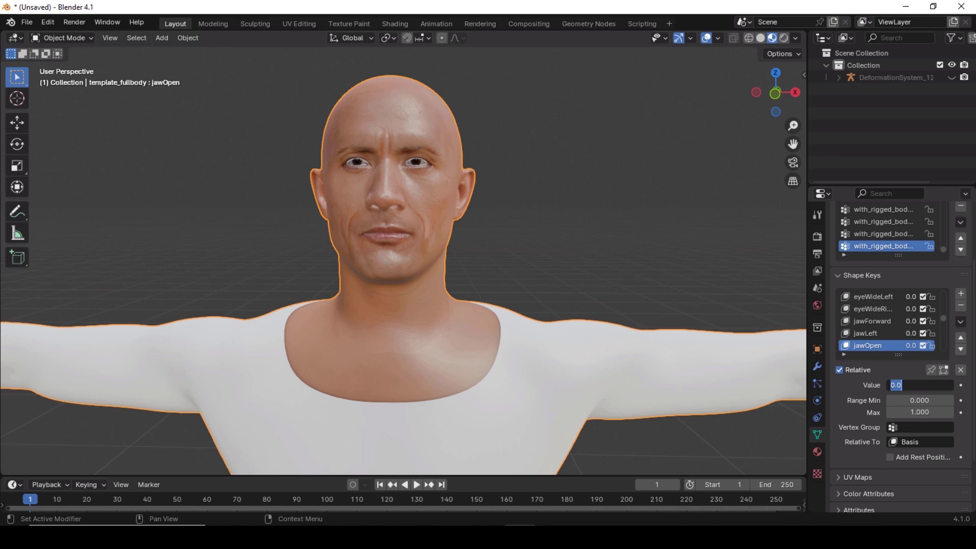
pyautogui.write('1')
pyautogui.press('Return')
pyautogui.moveTo(457, 233)
pyautogui.mouseDown(button='middle')
pyautogui.moveTo(810, 148)
pyautogui.moveTo(774, 92)
pyautogui.mouseUp(button='middle')
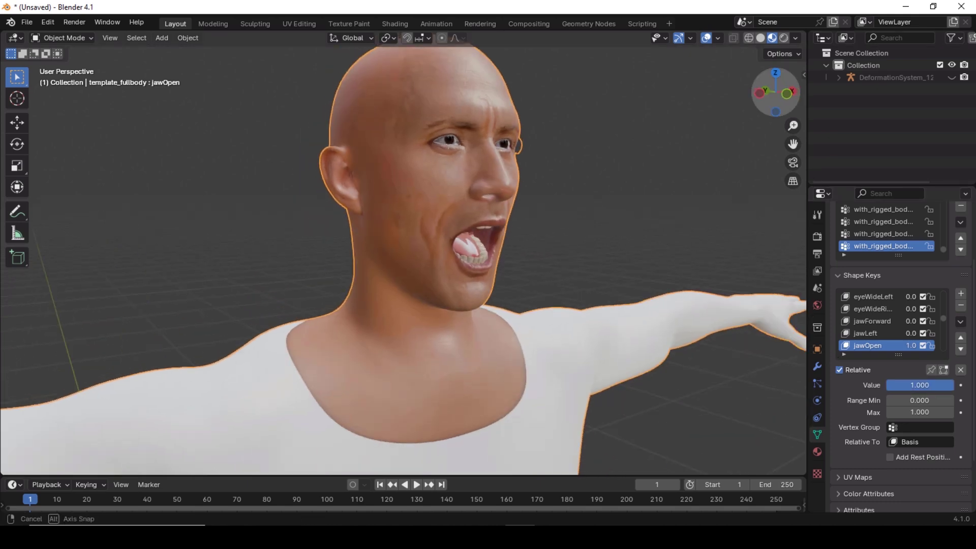
pyautogui.hotkey('ctrl', 'z')
pyautogui.hotkey('ctrl', 'shift', 'z')
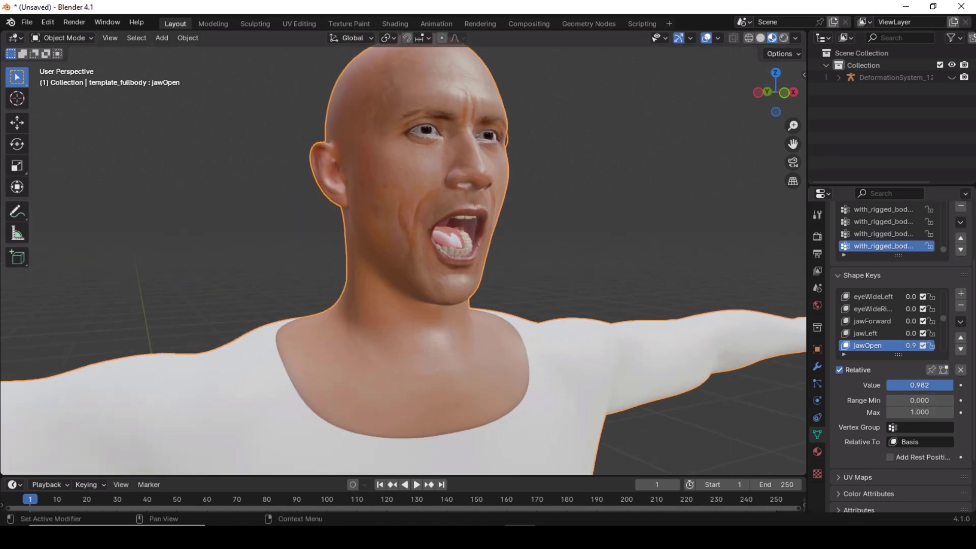
pyautogui.hotkey('ctrl', 'z')
# Step: Switch the viewport back to Rendered shading and orbit to a frontal head view
pyautogui.moveTo(773, 92); pyautogui.dragTo(787, 46)
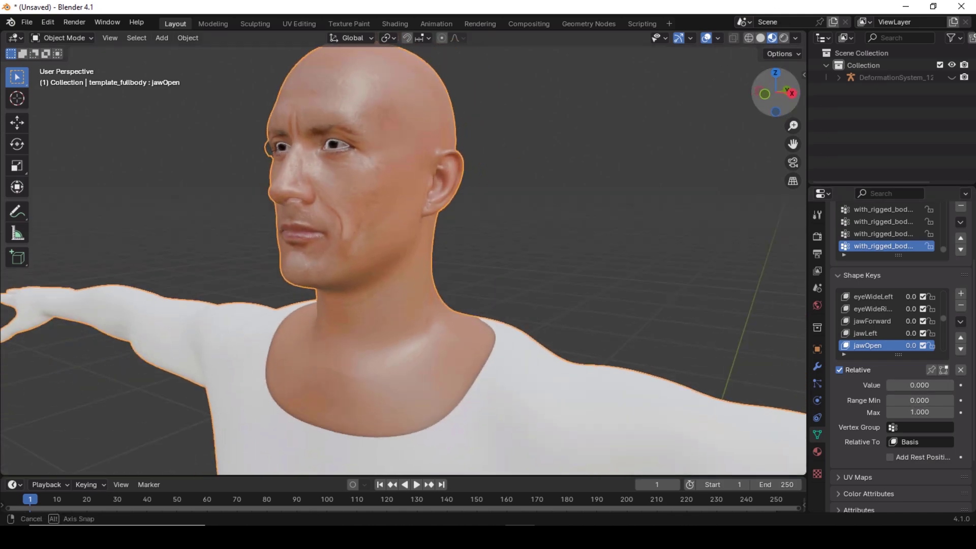
pyautogui.press('z')
pyautogui.press('8')
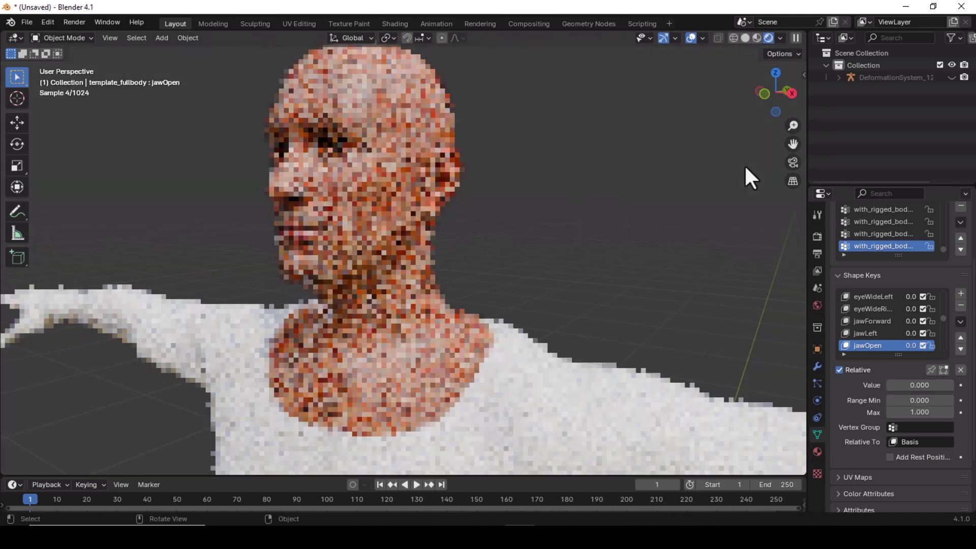
pyautogui.moveTo(793, 143); pyautogui.dragTo(793, 143)
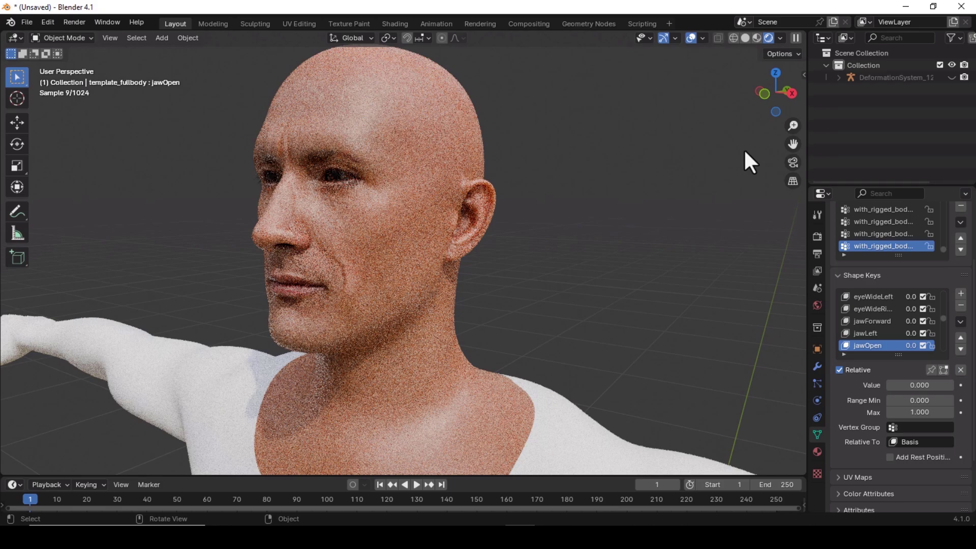
pyautogui.moveTo(774, 92); pyautogui.dragTo(775, 91)
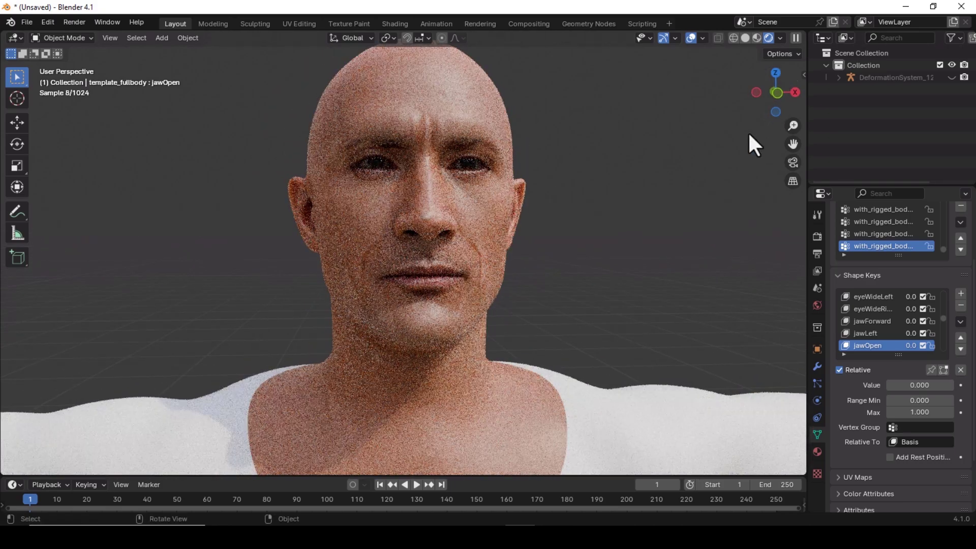